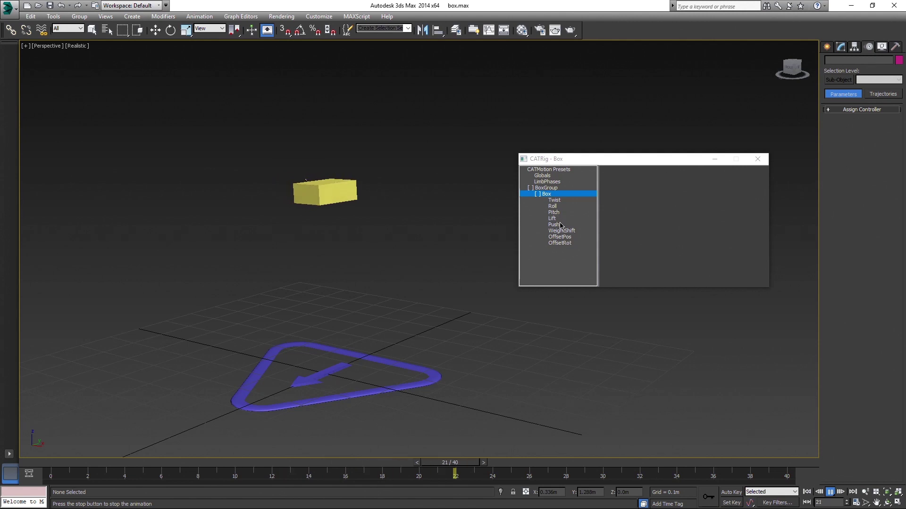
Show the box's Lift curve, delete its second bump, then undo to restore it.
left_click(554, 218)
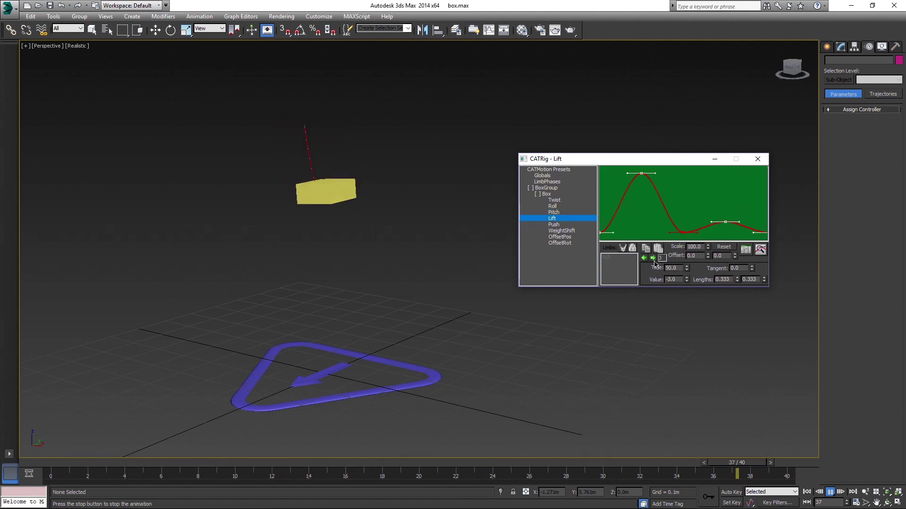
key("Delete")
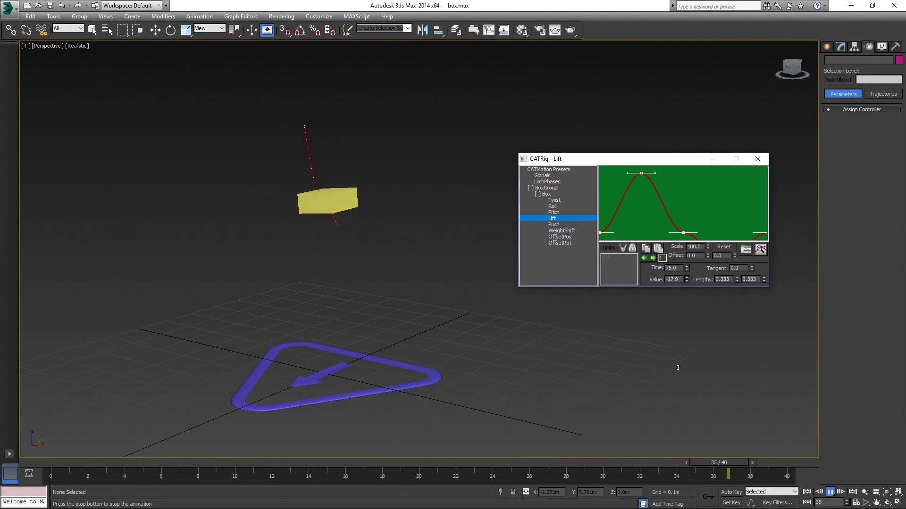
key("ctrl+z")
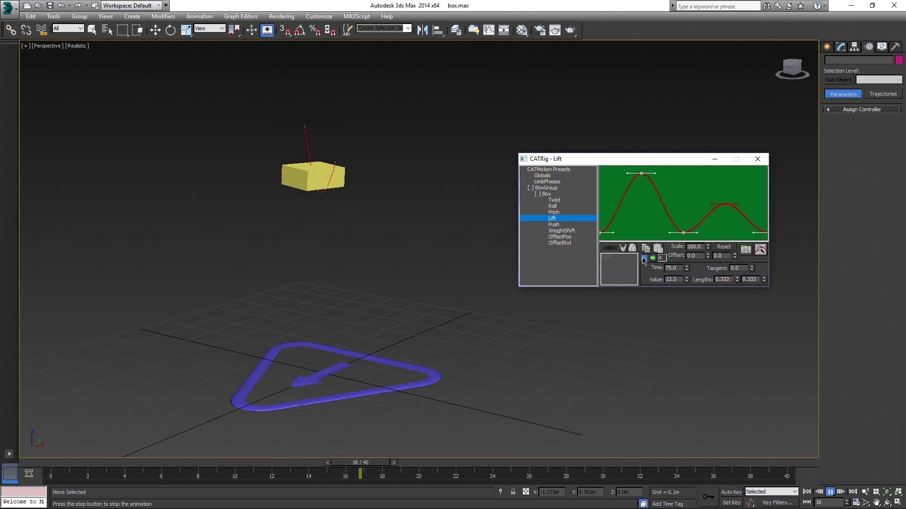
key("ctrl+z")
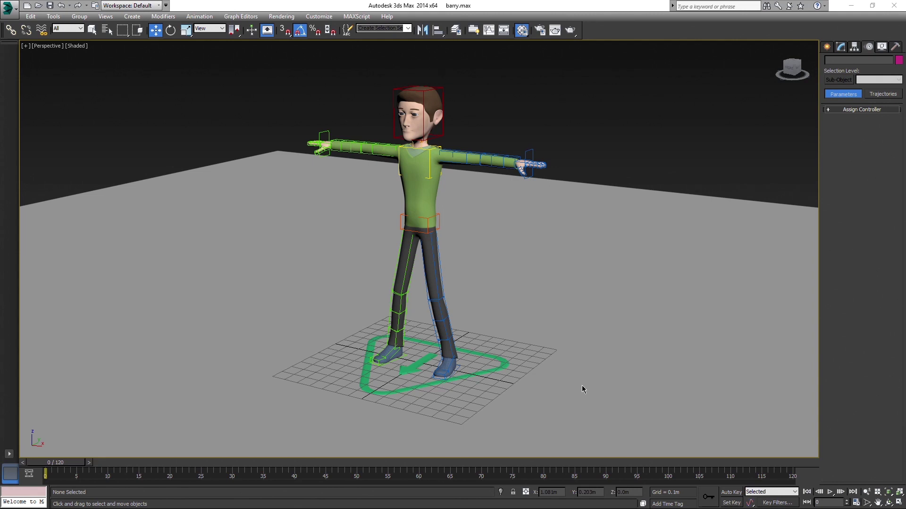
Add a CATMotion layer to Barry's CAT parent and switch the rig to Animation Mode.
left_click(505, 363)
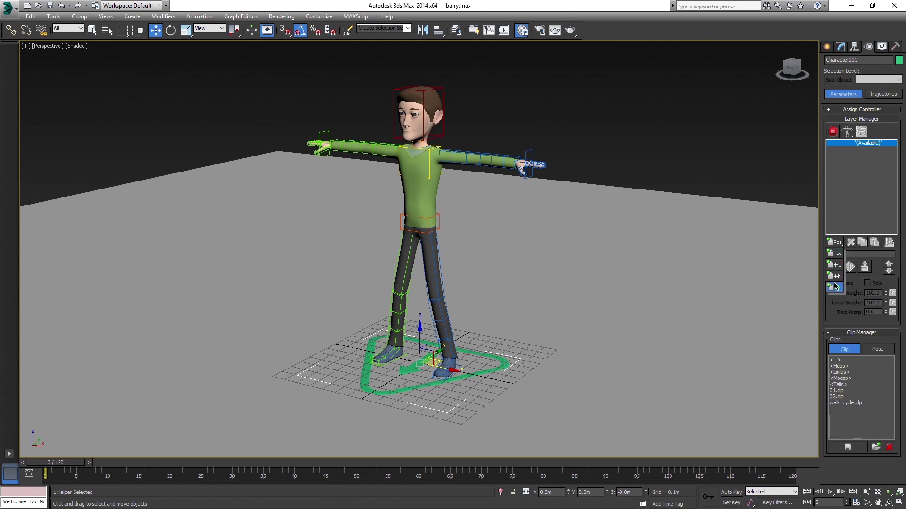
left_click(835, 286)
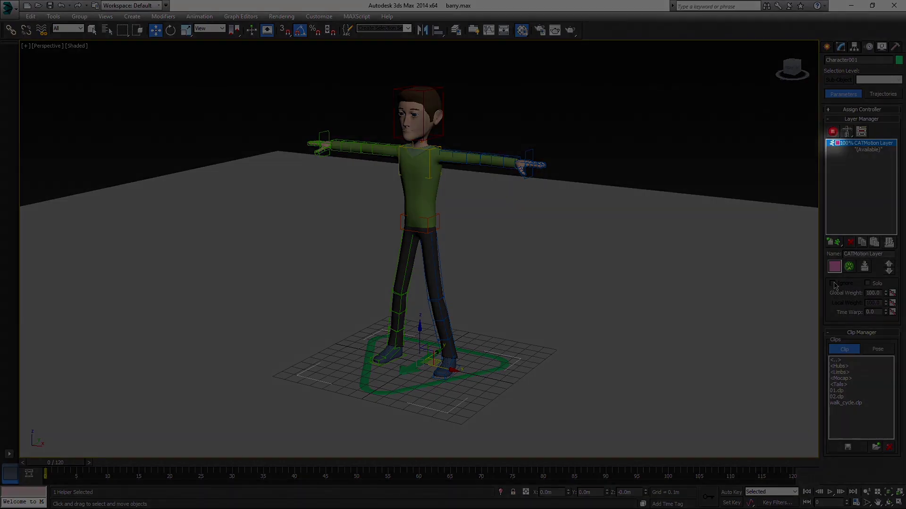
left_click(833, 133)
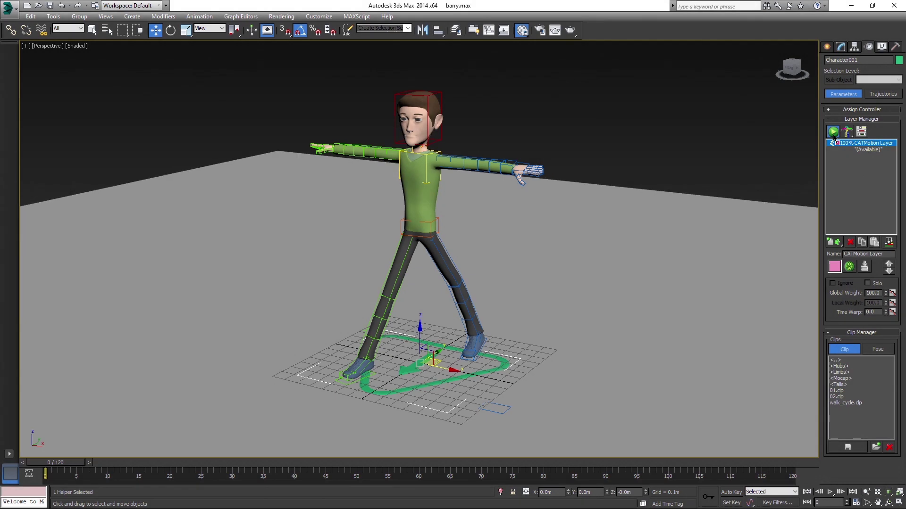
Open the CATMotion editor, move it aside, and preview the walk.
left_click(850, 267)
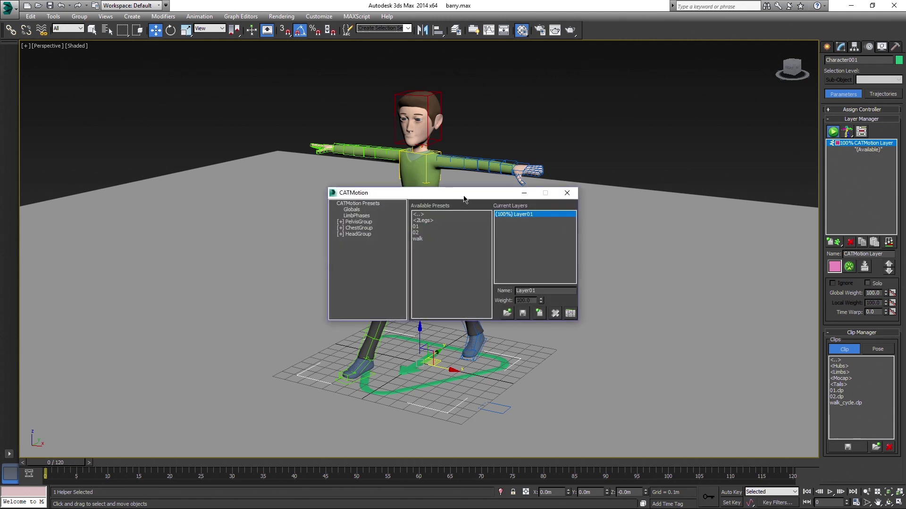
left_click_drag(463, 199, 688, 127)
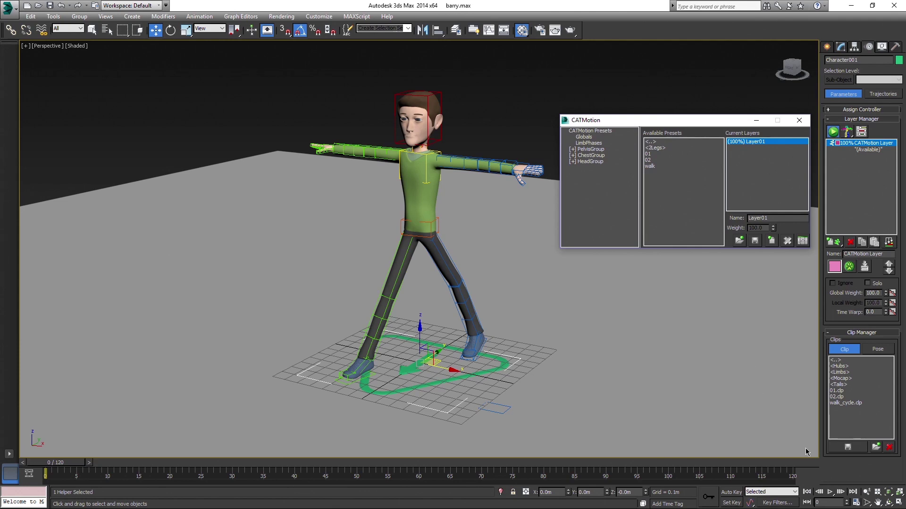
left_click(832, 493)
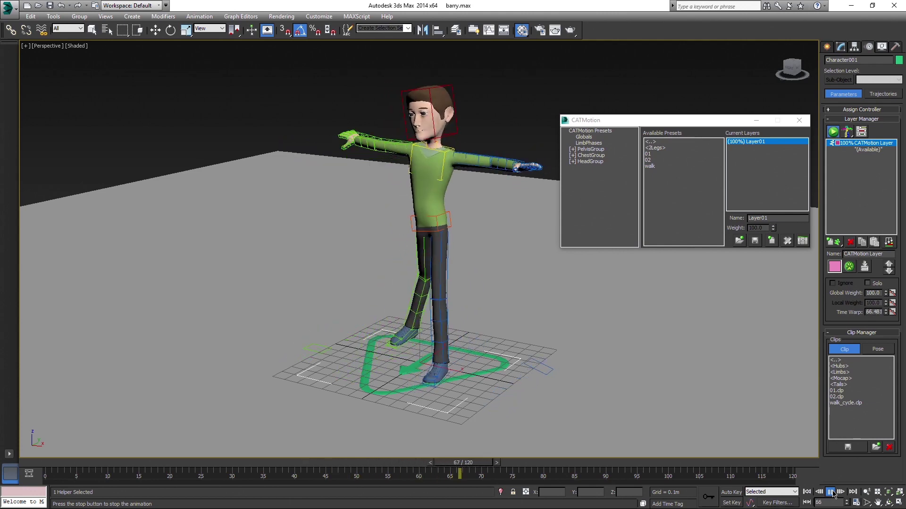
left_click(832, 493)
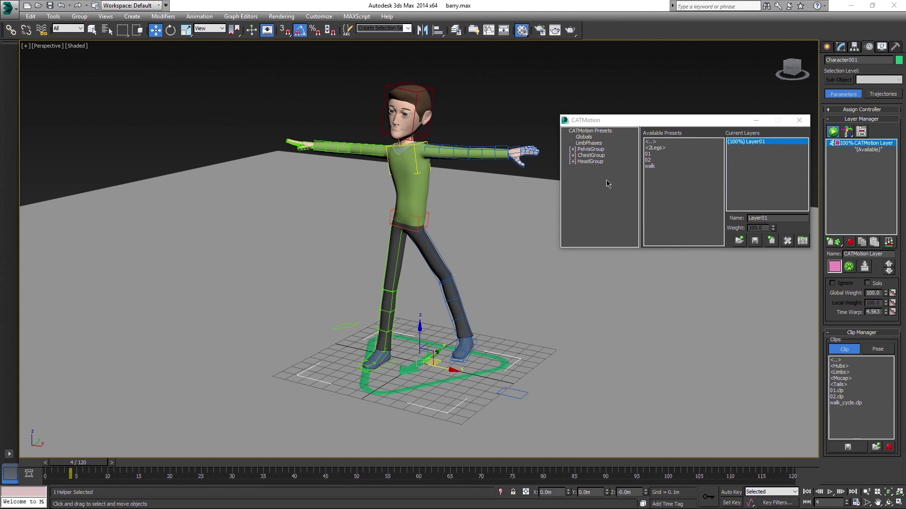
Reduce the Pelvis Roll and WeightShift scale while the walk plays.
left_click(592, 150)
left_click(593, 156)
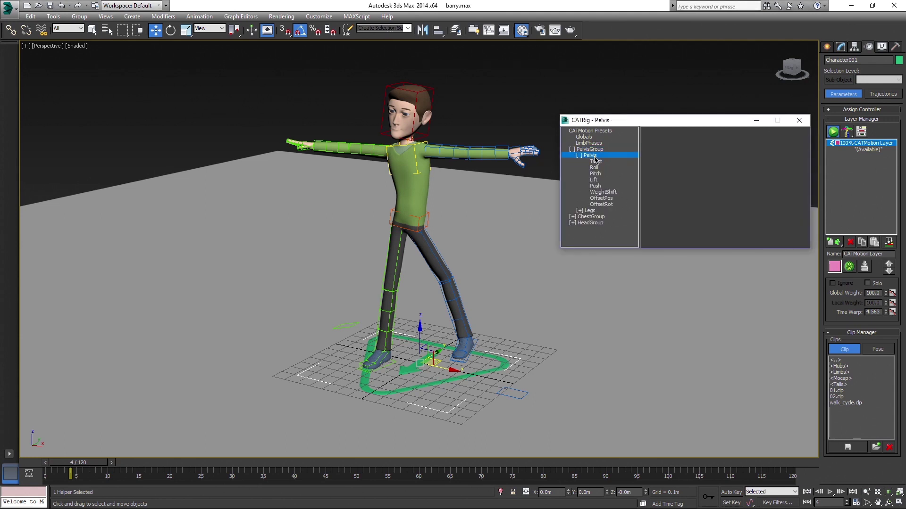
left_click(589, 211)
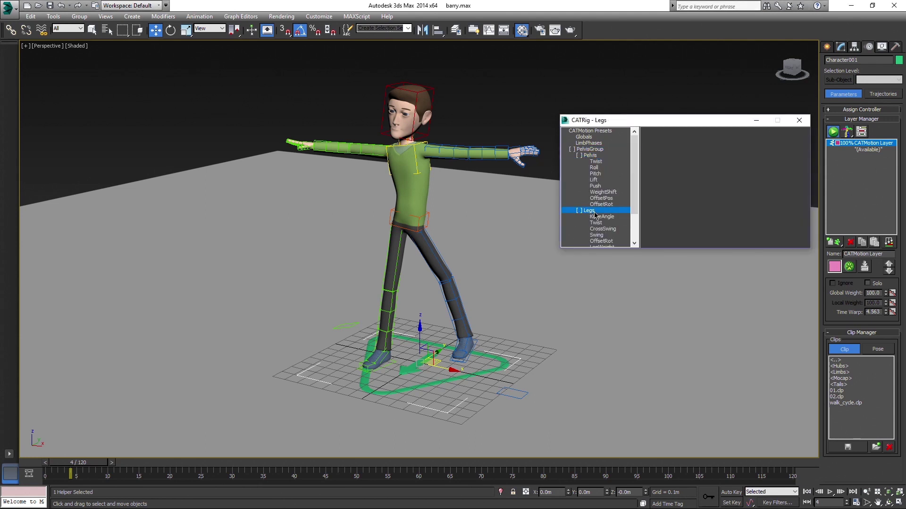
left_click(831, 494)
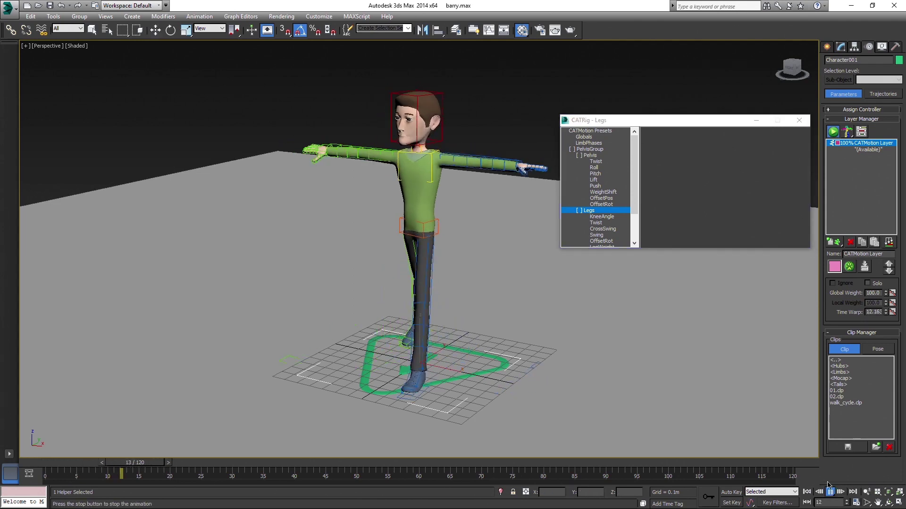
left_click(601, 162)
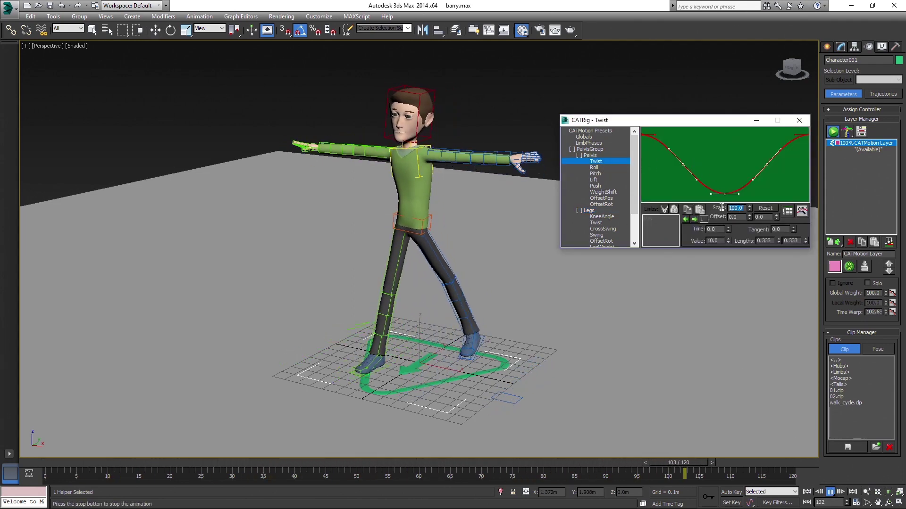
left_click(595, 167)
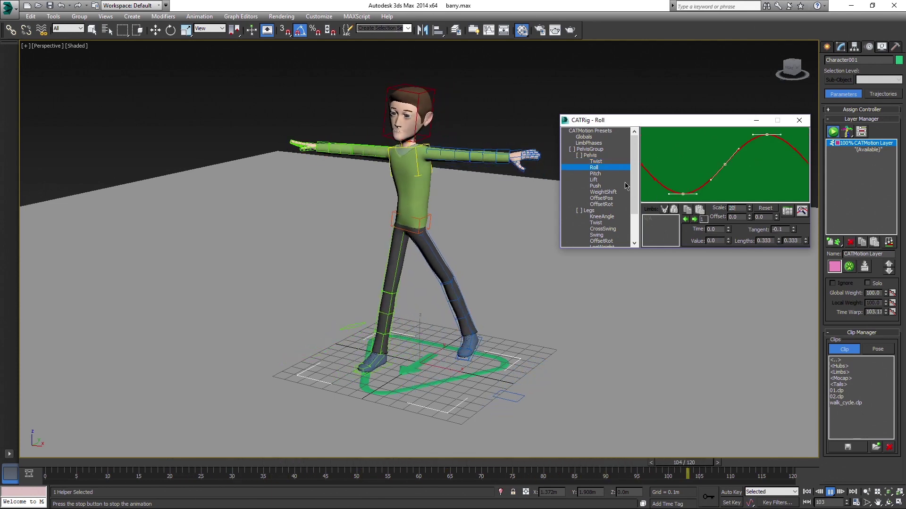
left_click(594, 167)
left_click(603, 192)
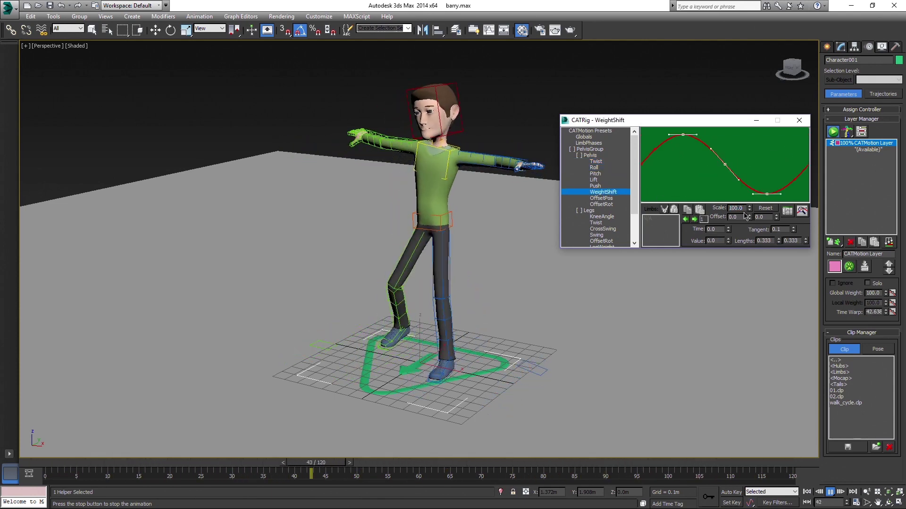
type("5")
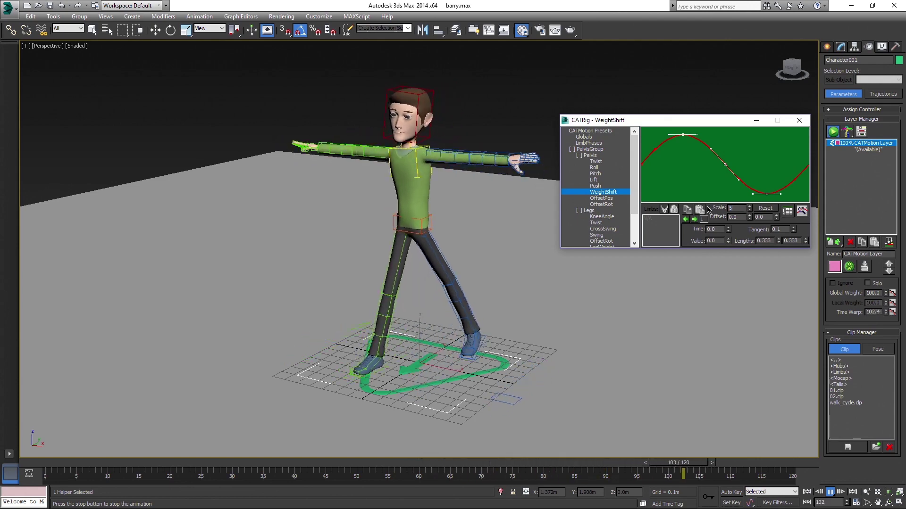
key("Return")
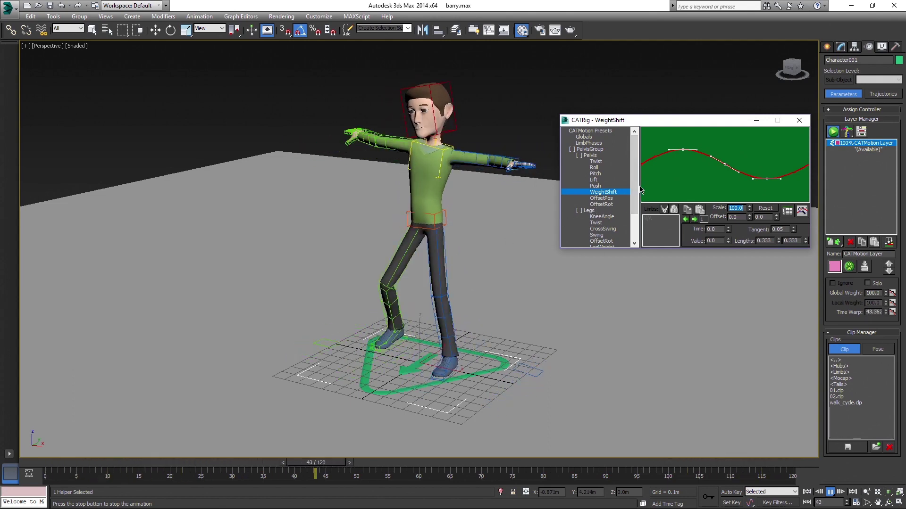
scroll(616, 205, "down", 2)
Lower the FootPlatform OffsetPos Z to about -14.7.
left_click(615, 229)
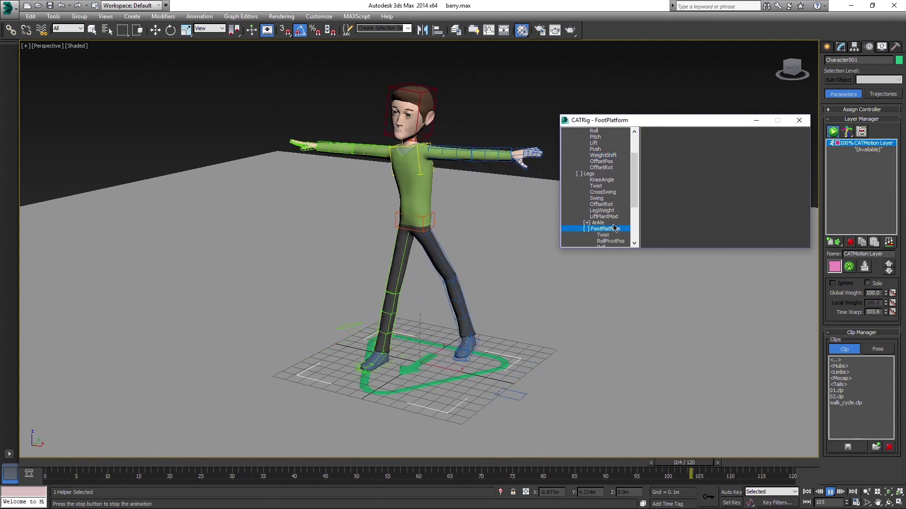
scroll(615, 234, "down", 3)
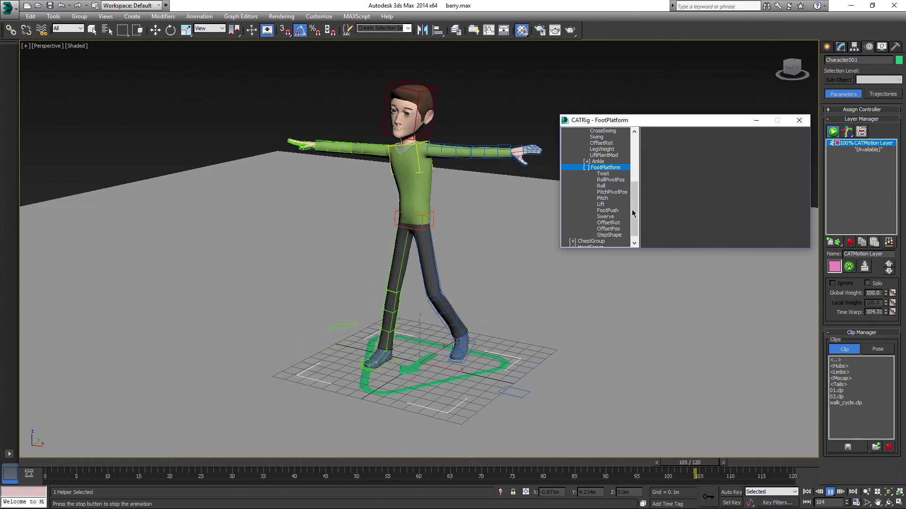
scroll(633, 214, "down", 1)
left_click(608, 222)
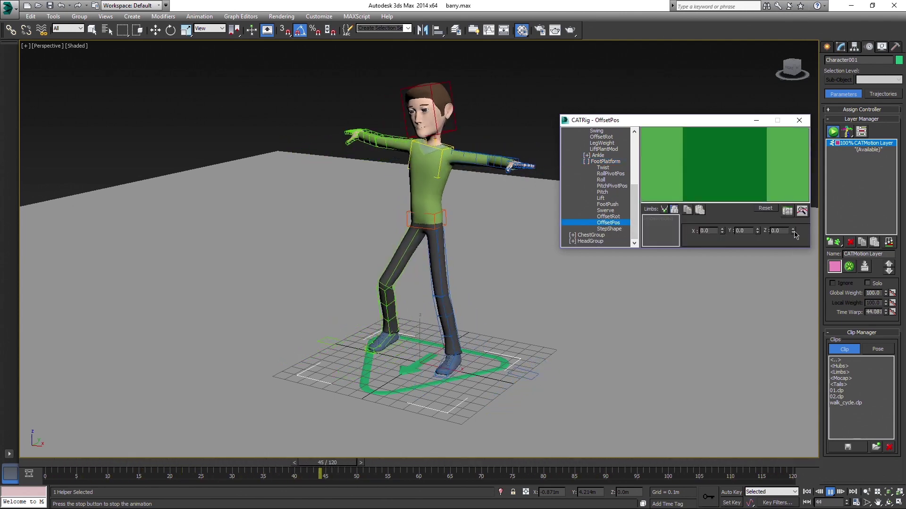
left_click_drag(793, 231, 649, 317)
middle_click_drag(650, 317, 666, 309, "alt")
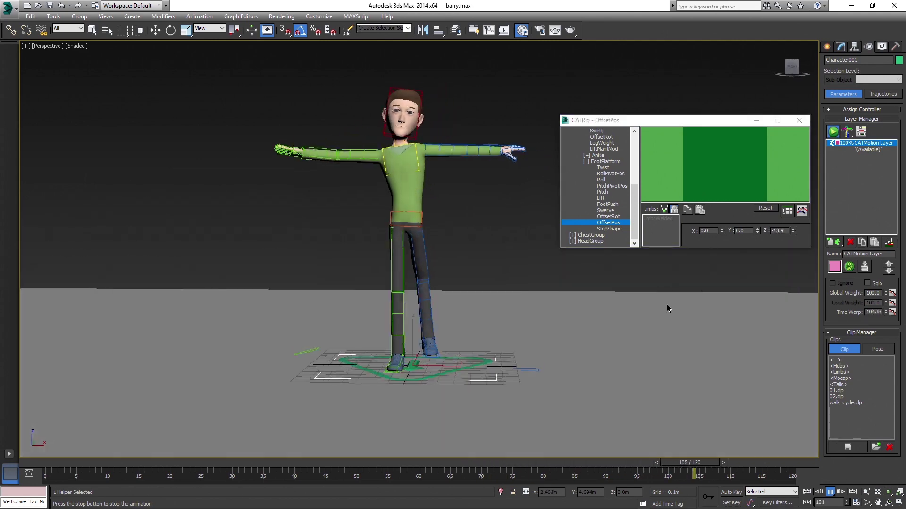
mouse_move(792, 231)
left_mouse_down()
mouse_move(784, 257)
mouse_move(778, 238)
left_mouse_up()
middle_click_drag(698, 301, 706, 298, "alt")
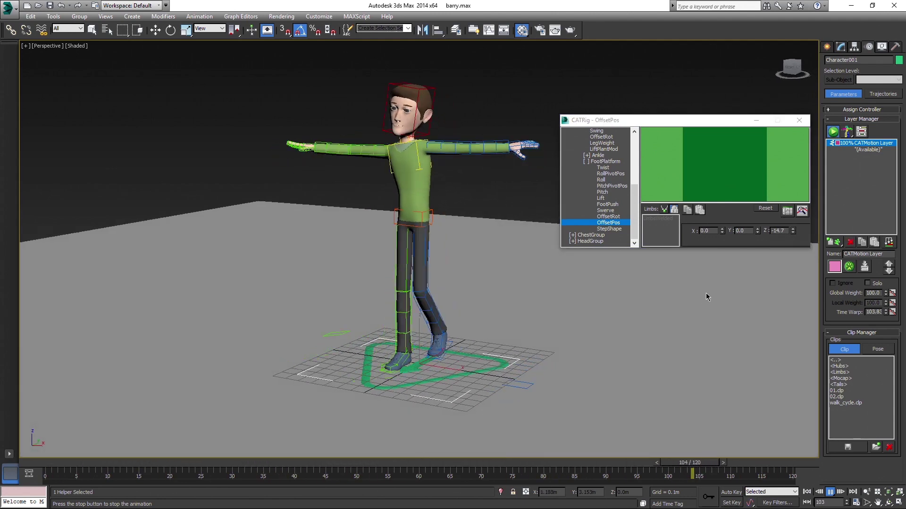
Load the walk_cycle clip as a new barry_walk_cycle layer.
left_click(779, 467)
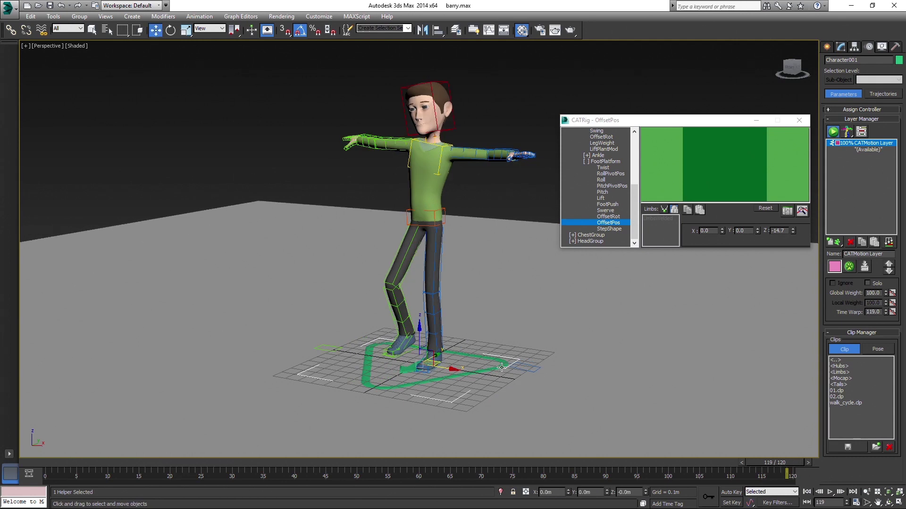
left_click(804, 122)
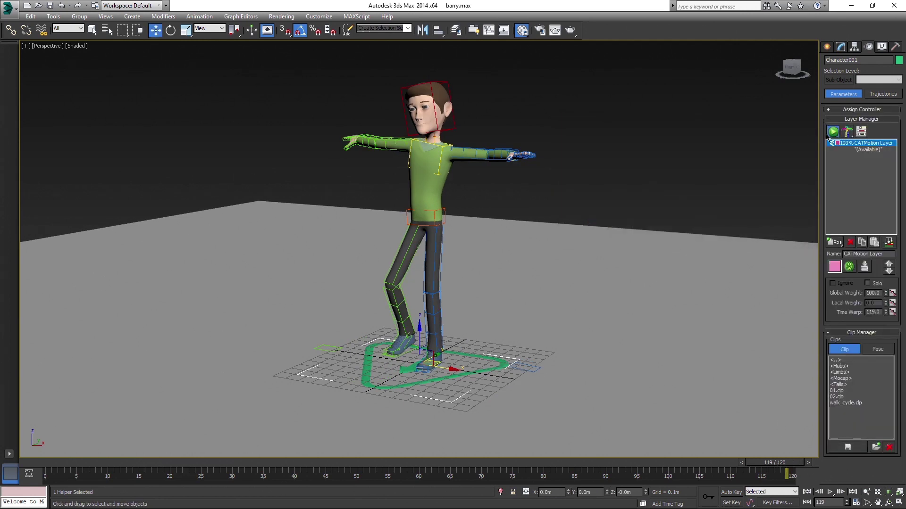
left_click(852, 150)
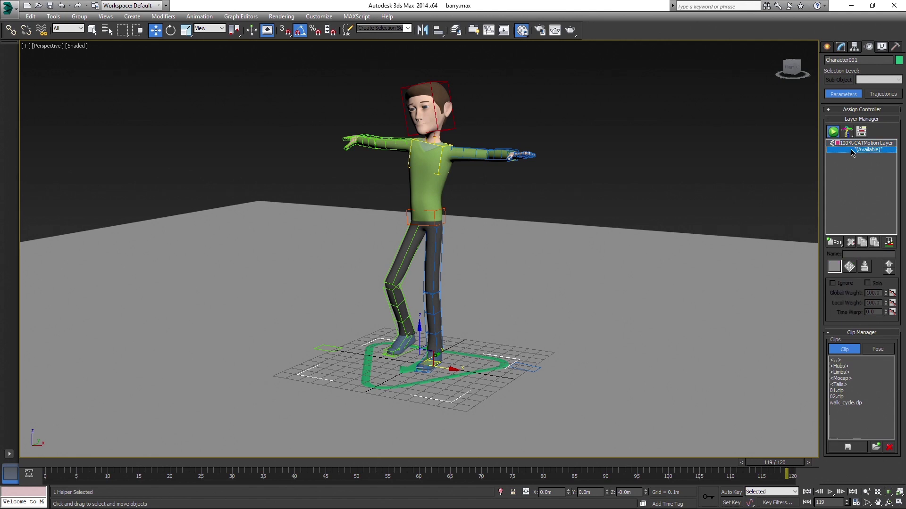
double_click(854, 404)
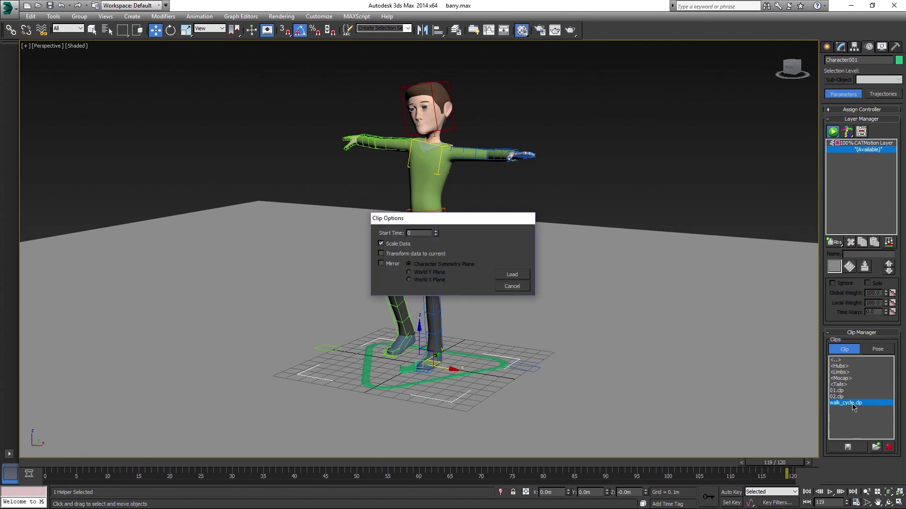
left_click(513, 275)
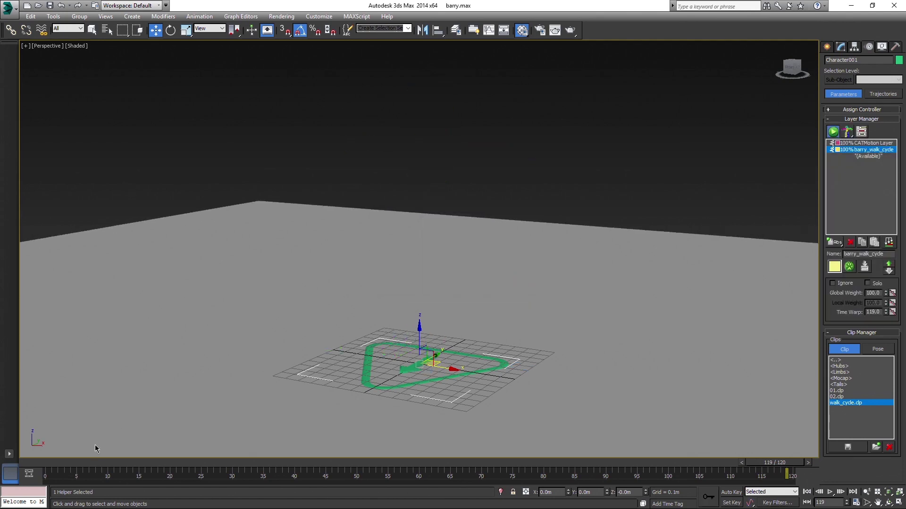
Return to frame 0, orbit toward Barry, and play the walk cycle.
left_click(44, 469)
middle_click_drag(342, 327, 371, 324, "alt")
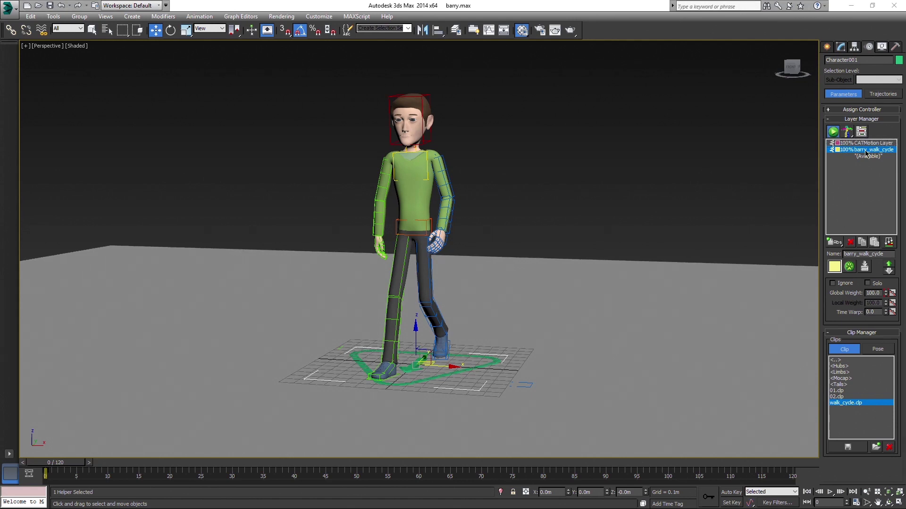
left_click(828, 492)
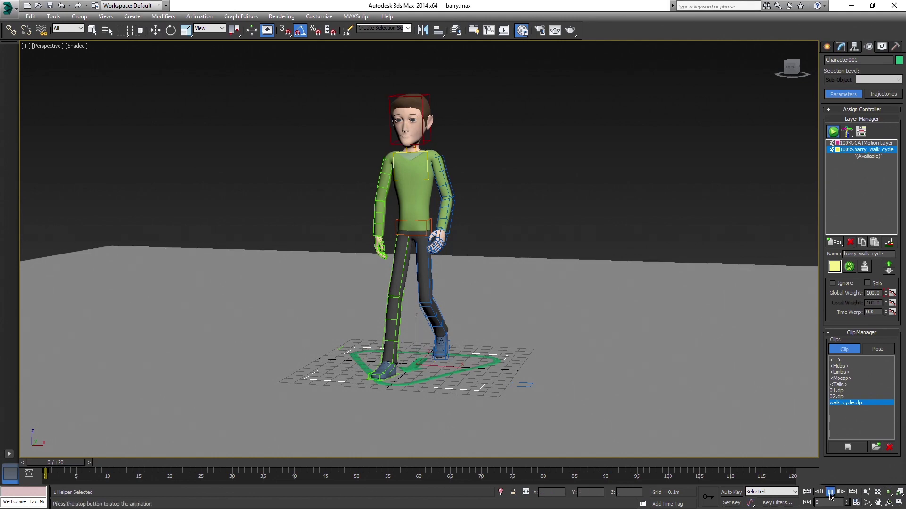
Orbit around the walking Barry, then stop playback at frame 11.
middle_click_drag(711, 346, 680, 348, "alt")
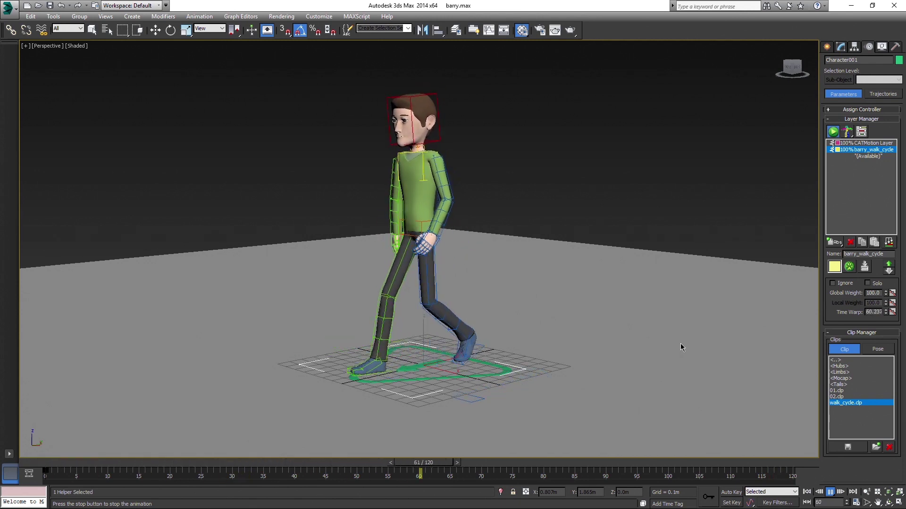
left_click(829, 492)
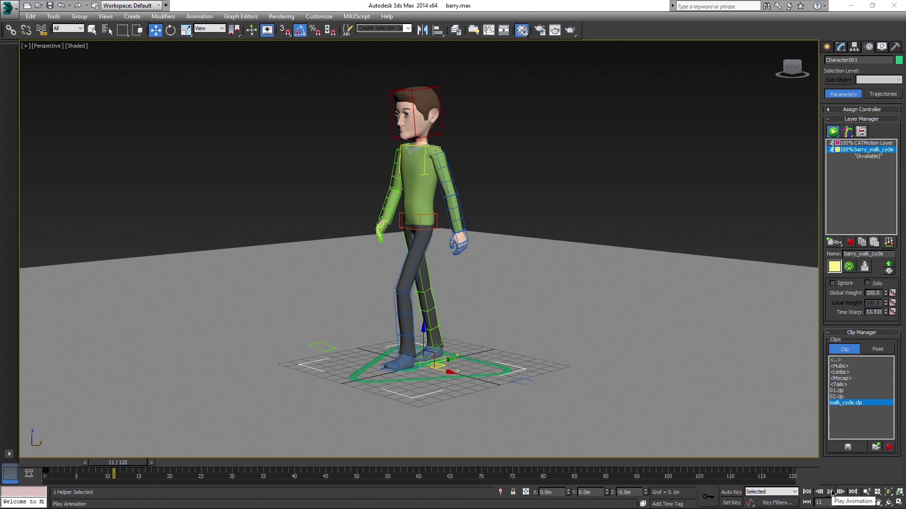
In CATMotion Globals, enable Walk On Line and preview the walk.
left_click(849, 266)
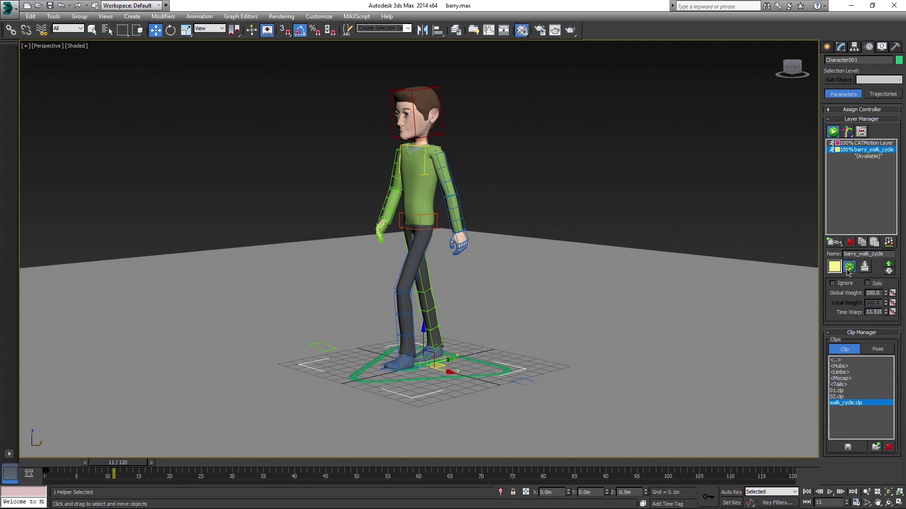
left_click(350, 210)
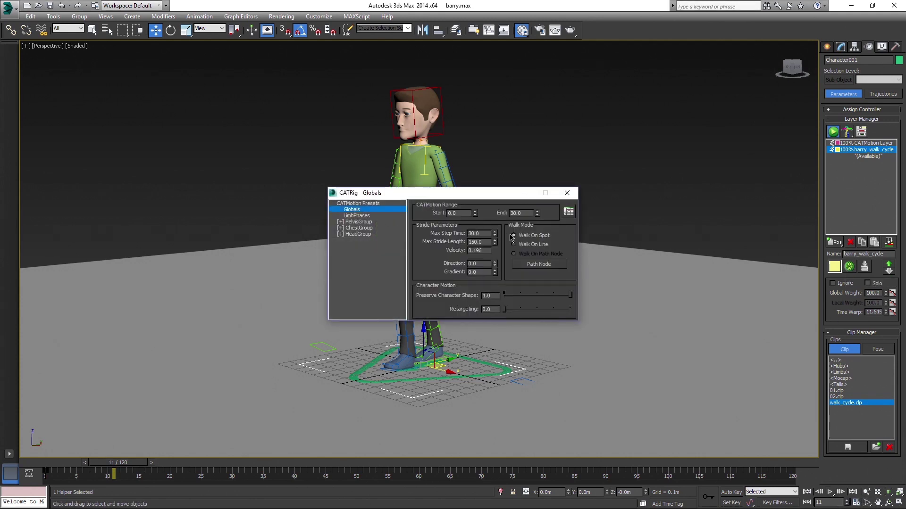
left_click(533, 246)
left_click_drag(491, 195, 706, 134)
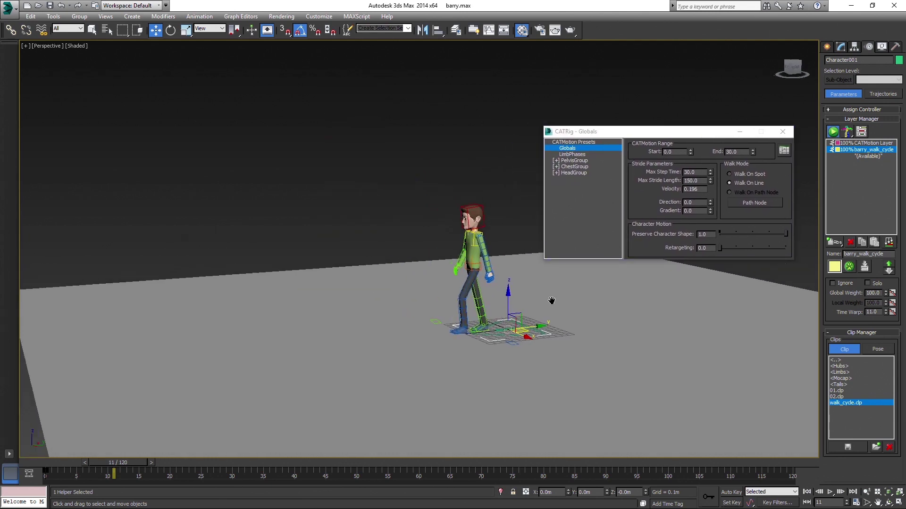
left_click(830, 492)
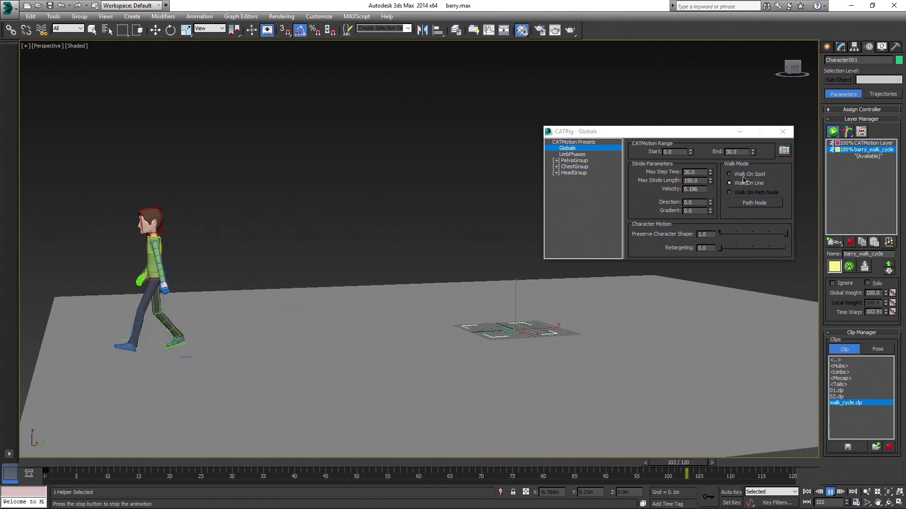
Toggle Walk On Spot and Walk On Line, ending on the spot at frame 0.
left_click(743, 177)
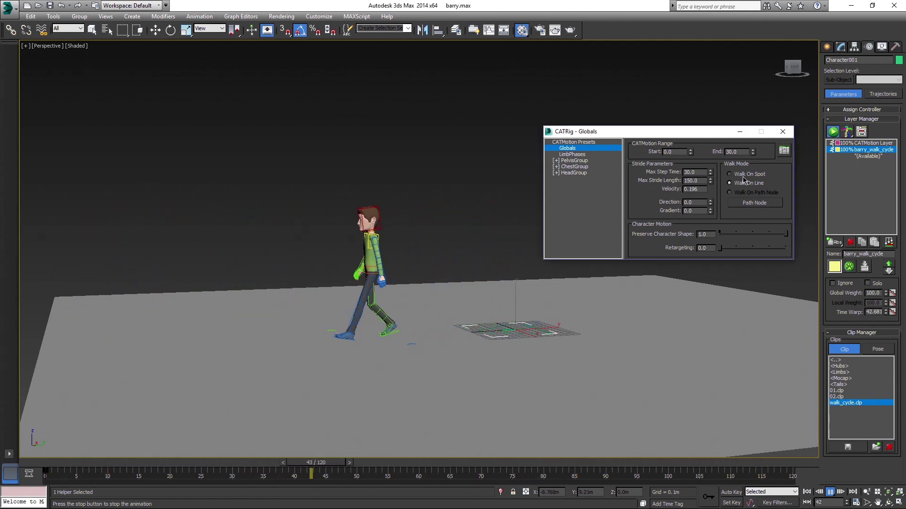
left_click(744, 174)
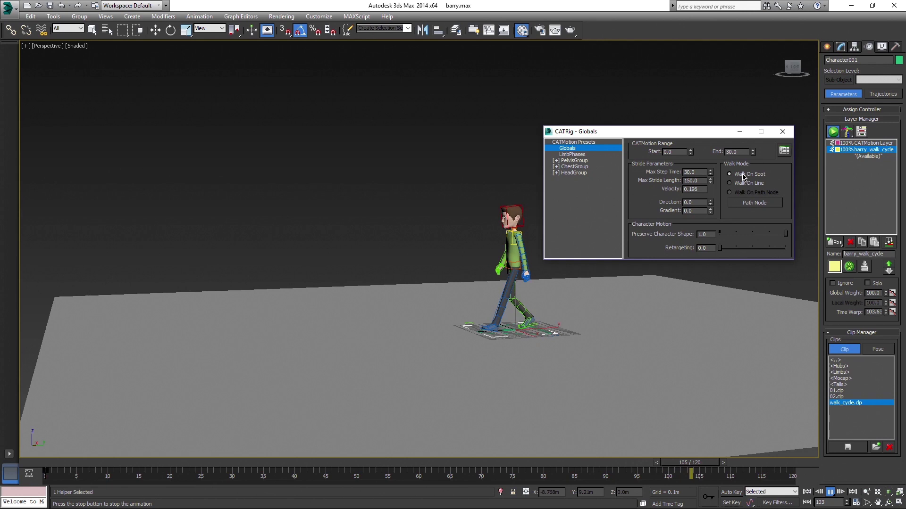
left_click(744, 183)
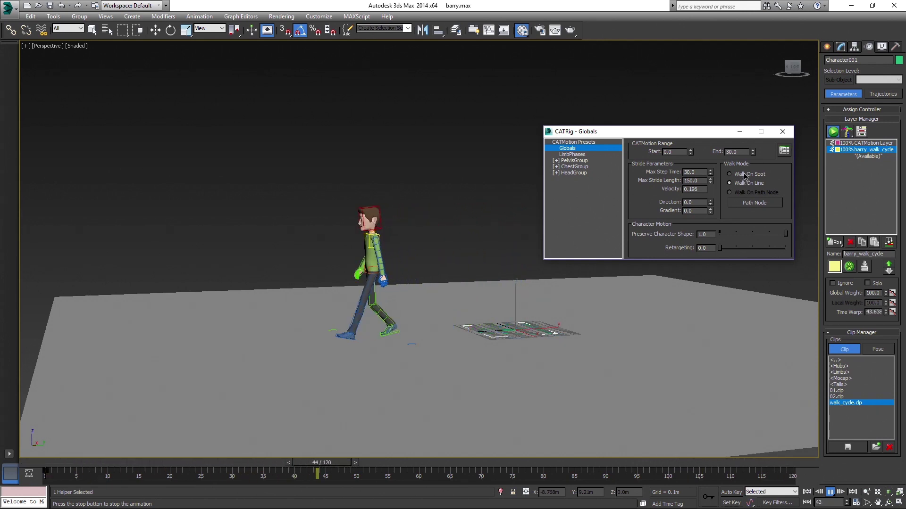
left_click(744, 175)
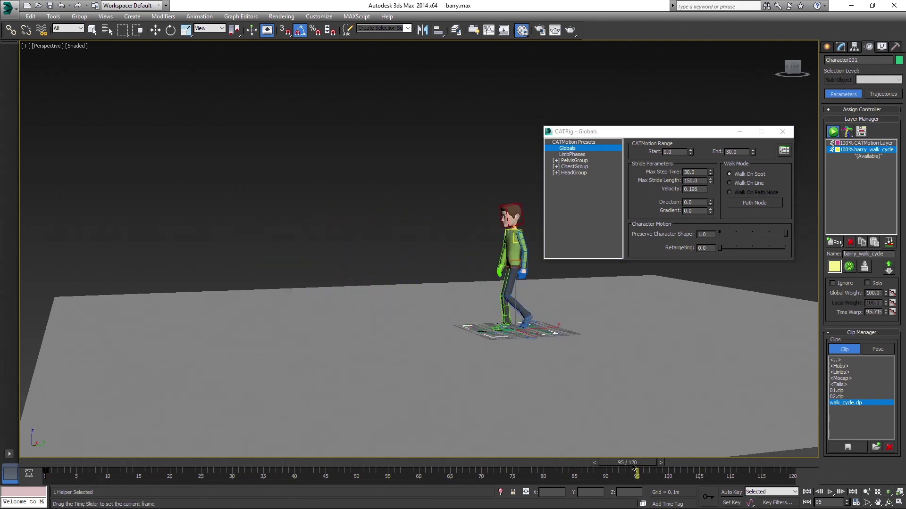
left_click_drag(177, 443, 31, 443)
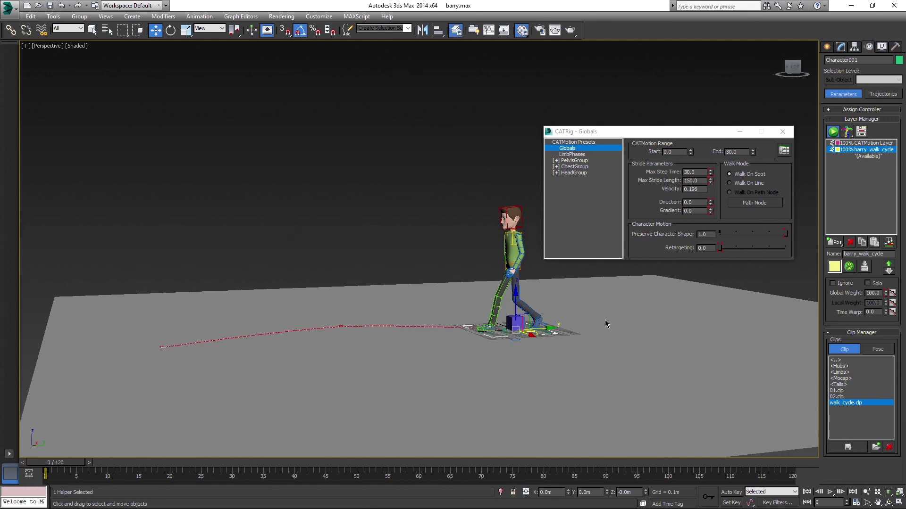
Preview the walk, then make Box001 Barry's path node.
middle_click_drag(606, 324, 614, 313, "alt")
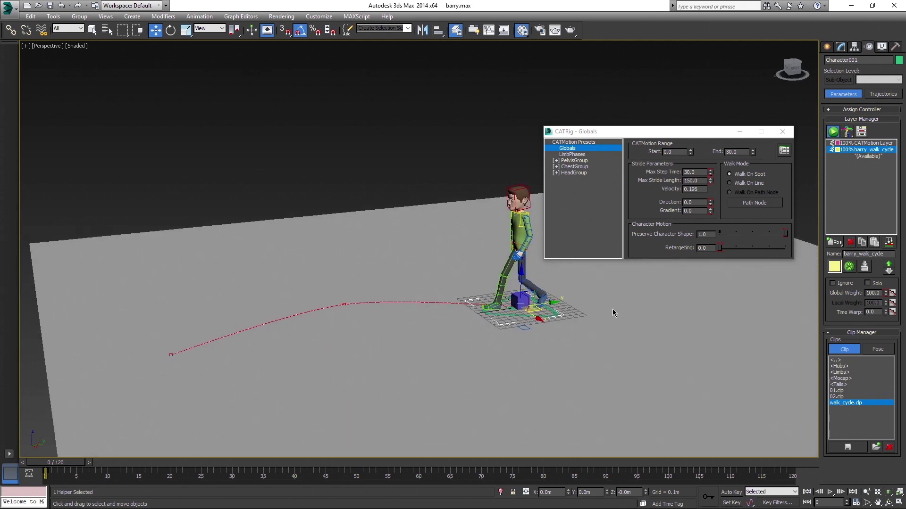
left_click(830, 493)
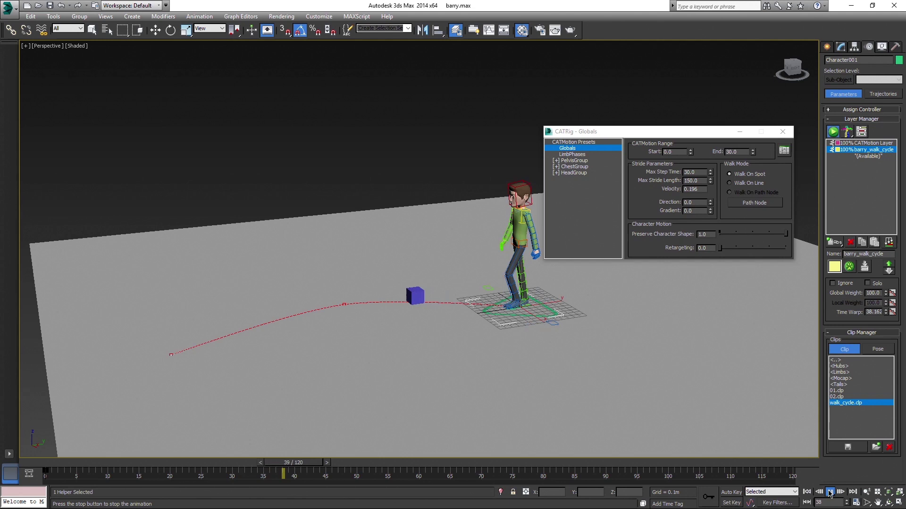
middle_click_drag(623, 396, 647, 403, "alt")
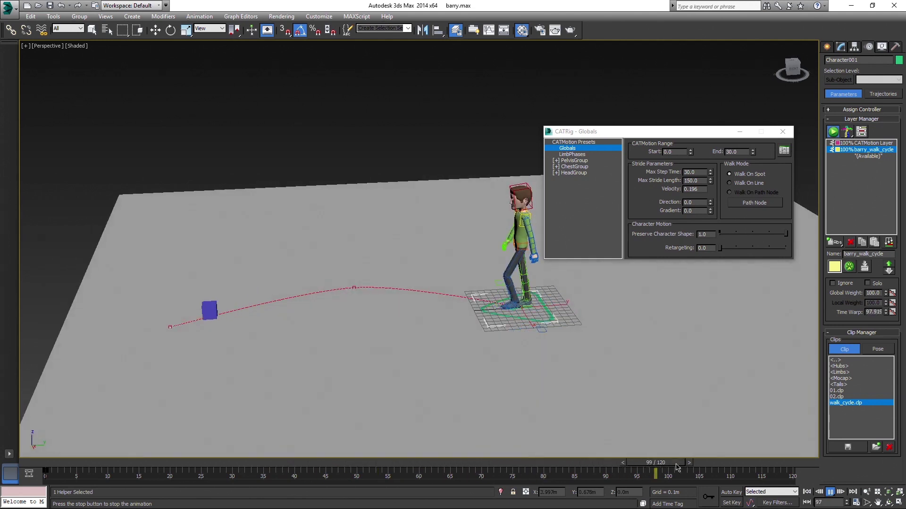
left_click_drag(779, 465, 2, 472)
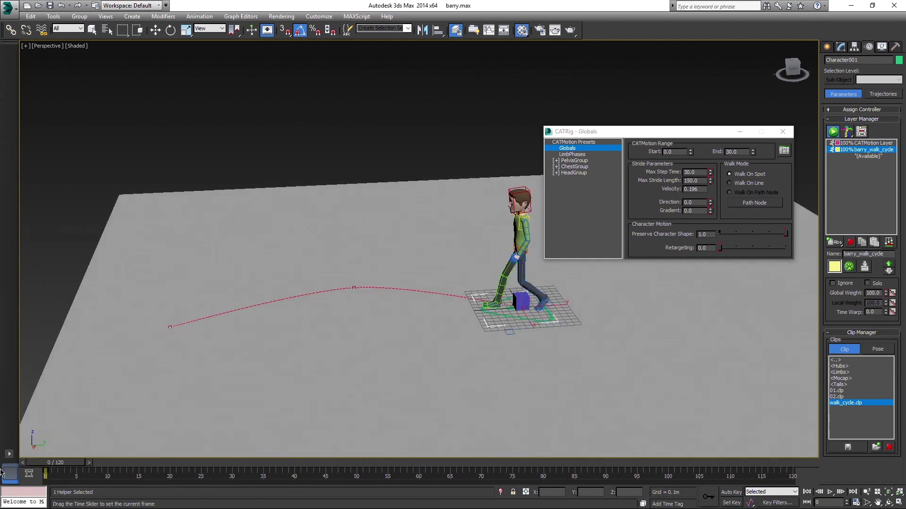
left_click(754, 205)
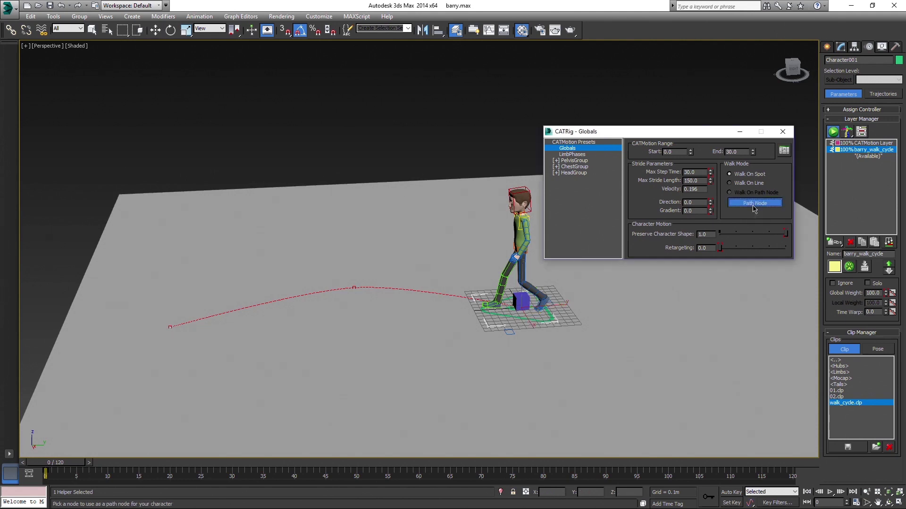
left_click(518, 301)
middle_click_drag(531, 306, 520, 311, "alt")
Rotate Box001 so Barry stands upright and faces along the path, previewing the walk.
left_click(520, 289)
key("e")
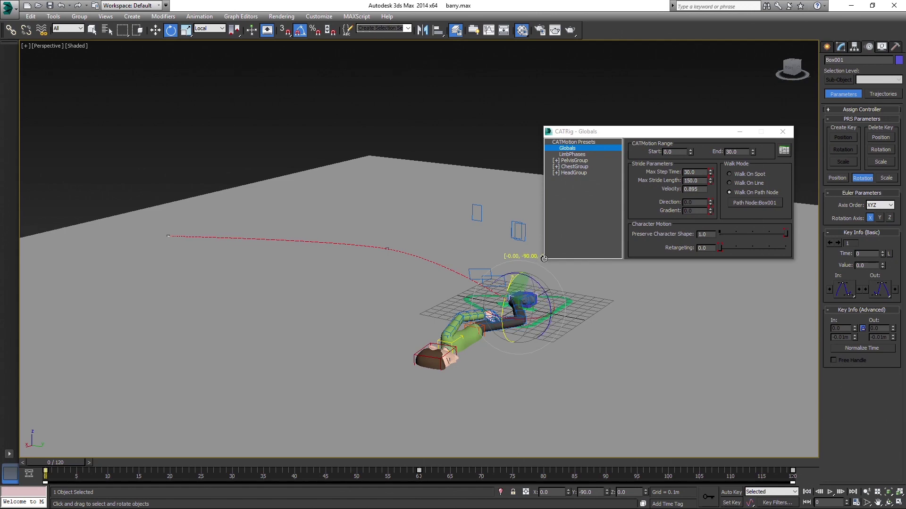
left_click_drag(543, 258, 544, 268)
middle_click_drag(543, 268, 558, 322, "alt")
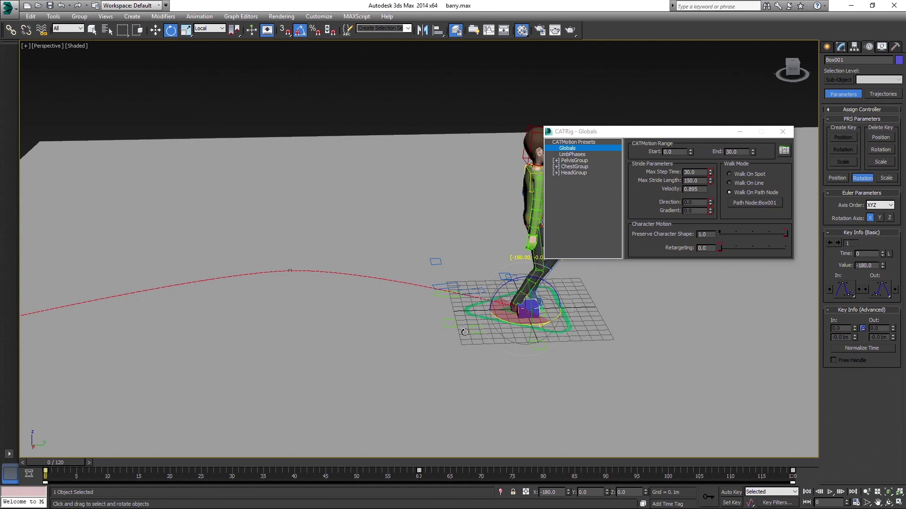
left_click_drag(463, 332, 468, 337)
middle_click_drag(485, 338, 716, 440, "alt")
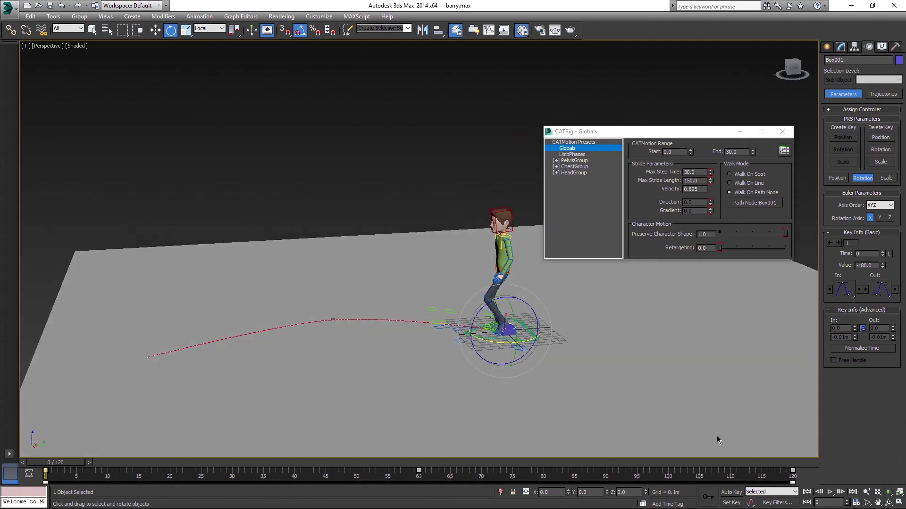
left_click(829, 492)
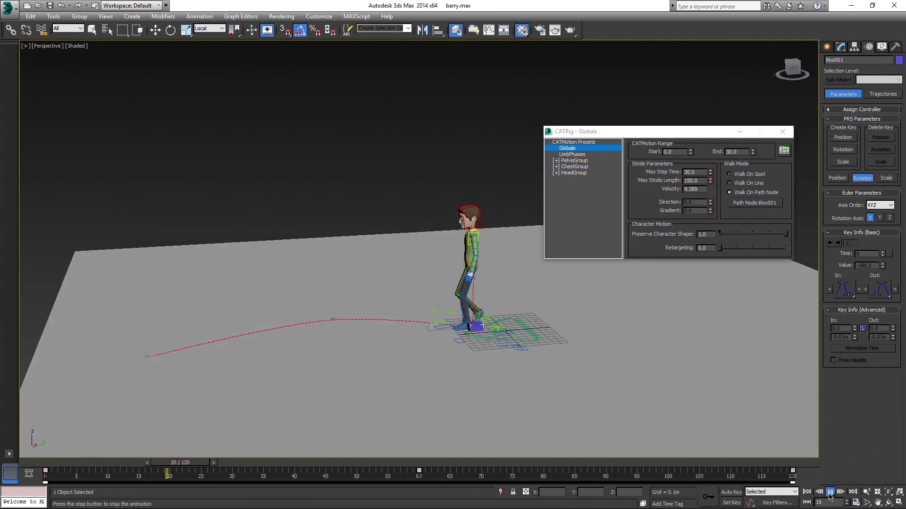
left_click(830, 492)
key("e")
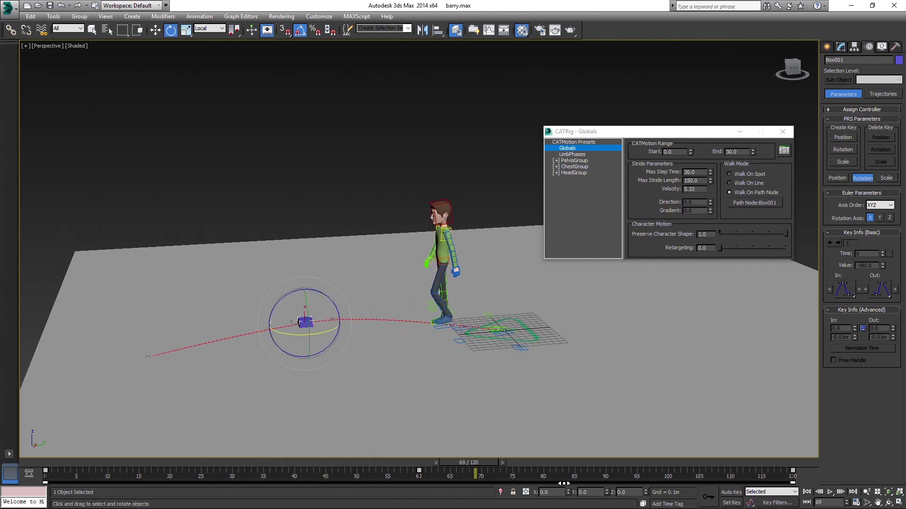
Select the walk range end value and return to frame 0.
key("comma")
key("comma")
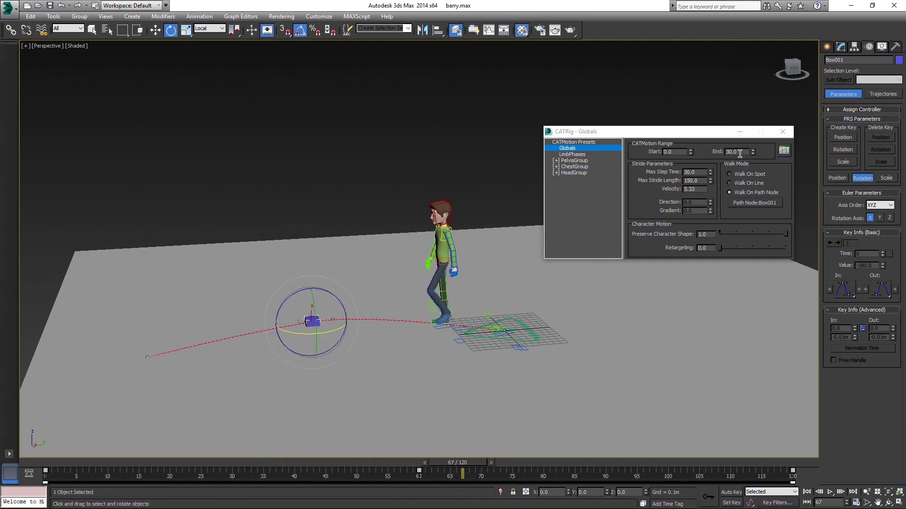
left_click_drag(740, 152, 721, 152)
type("120")
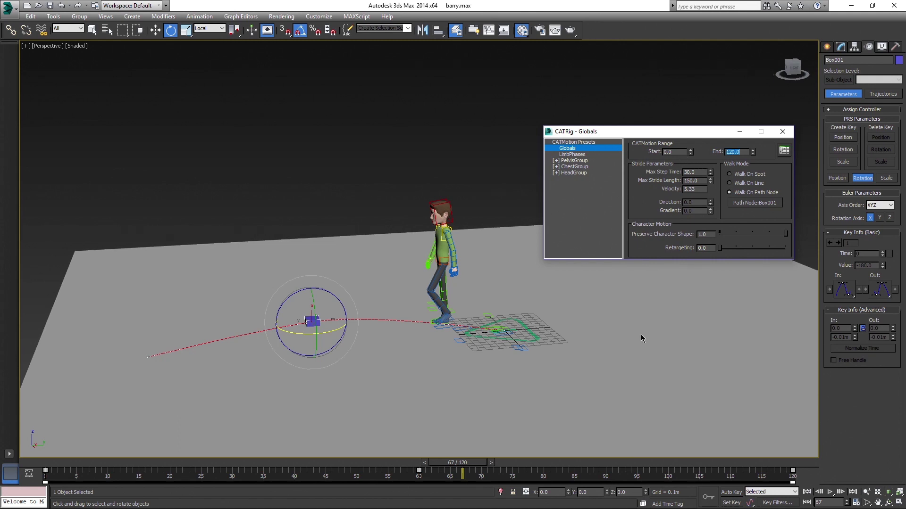
left_click_drag(460, 462, 45, 462)
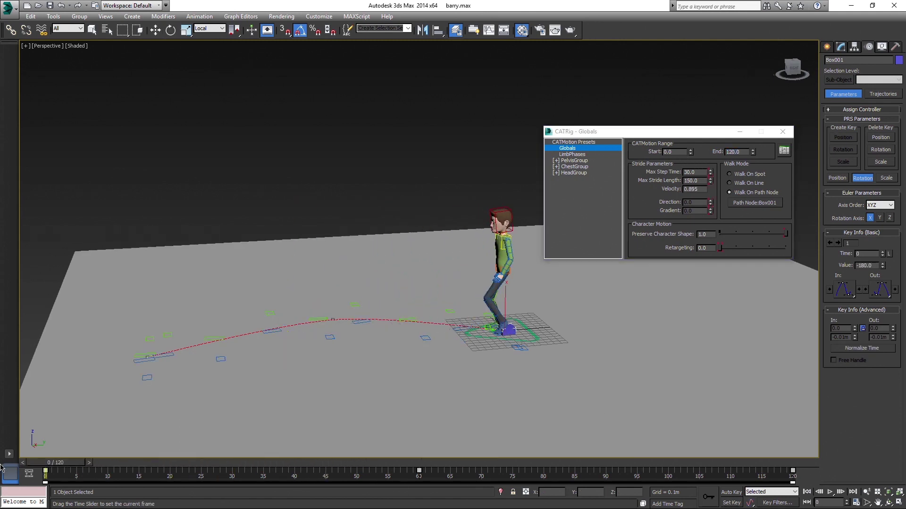
Play the path walk, orbiting up to view the path node, then stop.
left_click(831, 494)
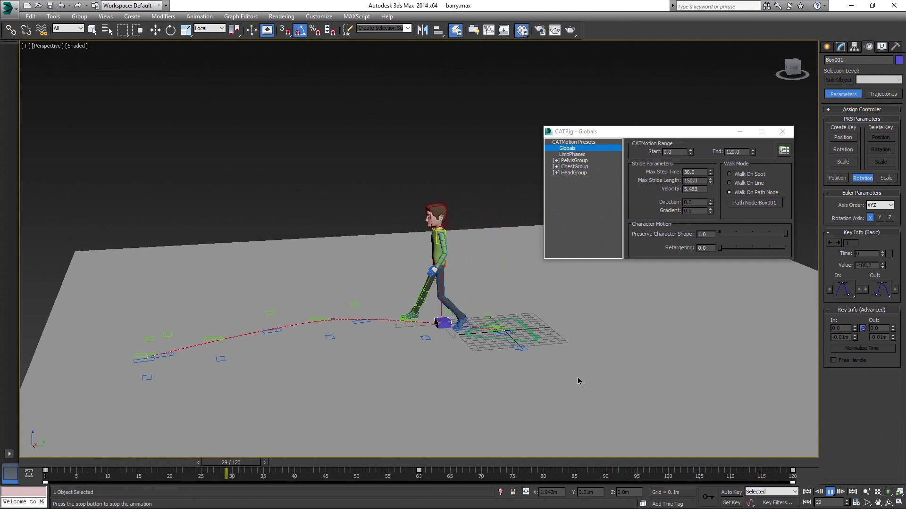
mouse_move(569, 378)
middle_mouse_down()
mouse_move(527, 347)
mouse_move(606, 339)
middle_mouse_up()
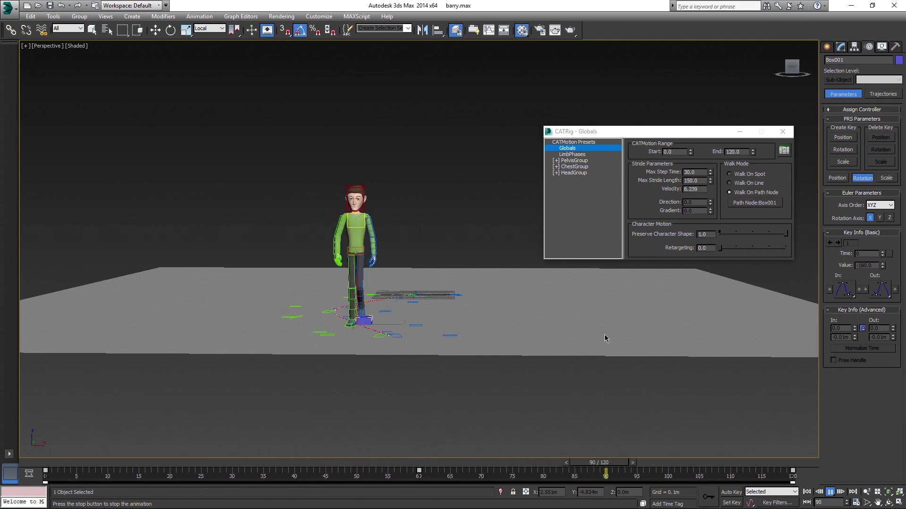
middle_click_drag(604, 335, 453, 382, "alt")
left_click_drag(212, 473, 46, 472)
key("e")
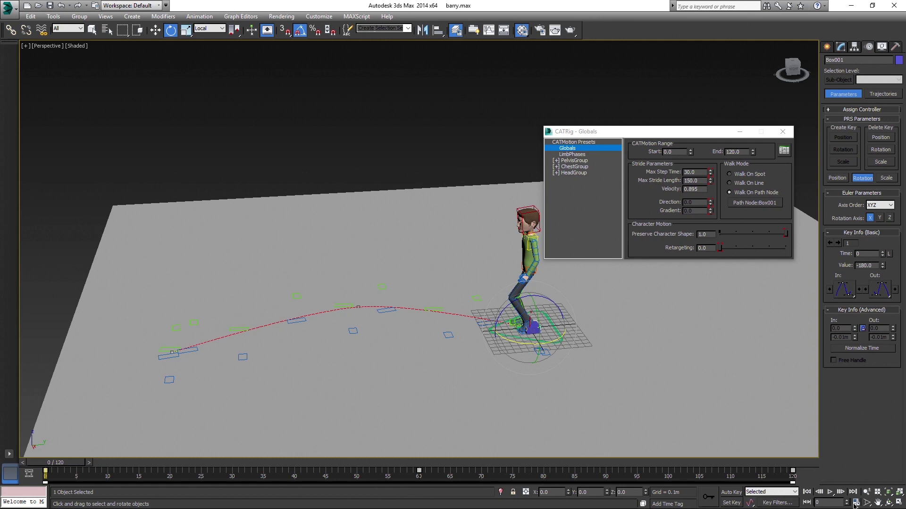
Extend the timeline to start at frame -30 and turn on Auto Key.
left_click(855, 503)
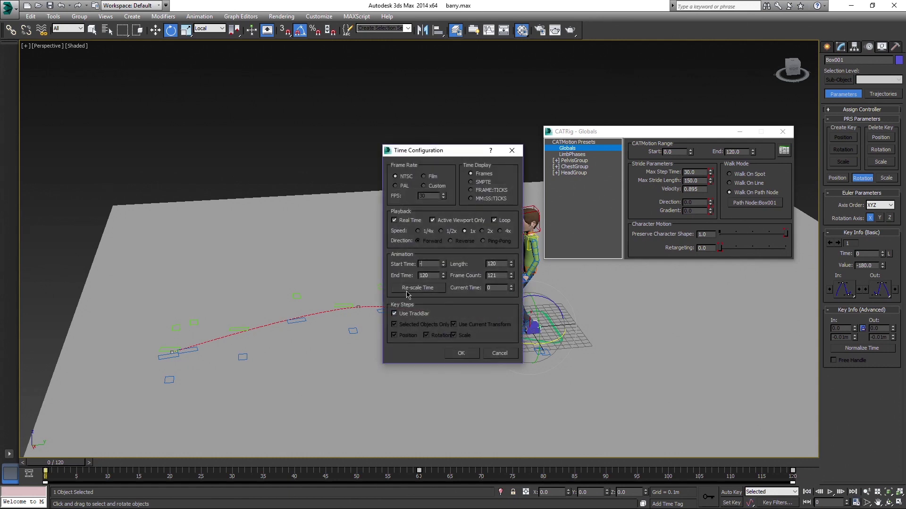
left_click(463, 353)
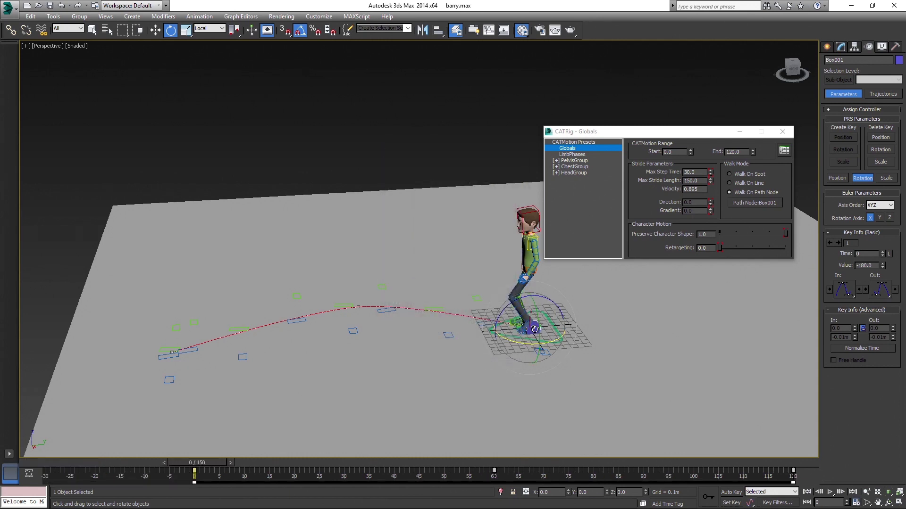
left_click(730, 493)
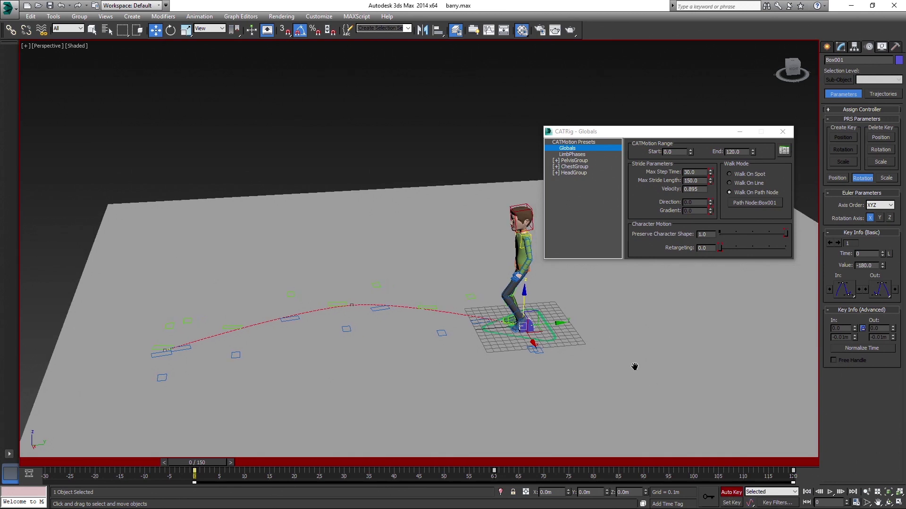
Key Box001 moved to the lower right at frame -30, then turn Auto Key off.
middle_click_drag(634, 366, 633, 373, "alt")
left_click_drag(204, 464, 45, 464)
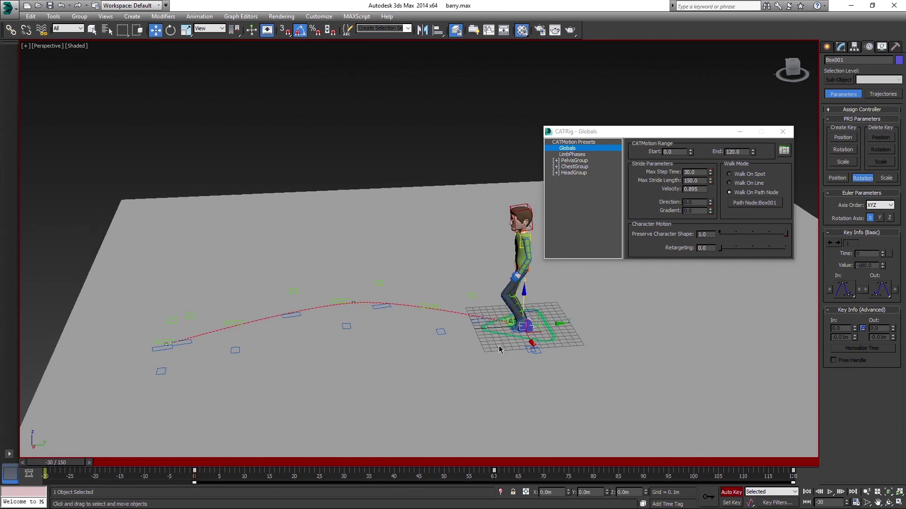
middle_click_drag(553, 358, 558, 352, "alt")
left_click_drag(537, 331, 597, 349)
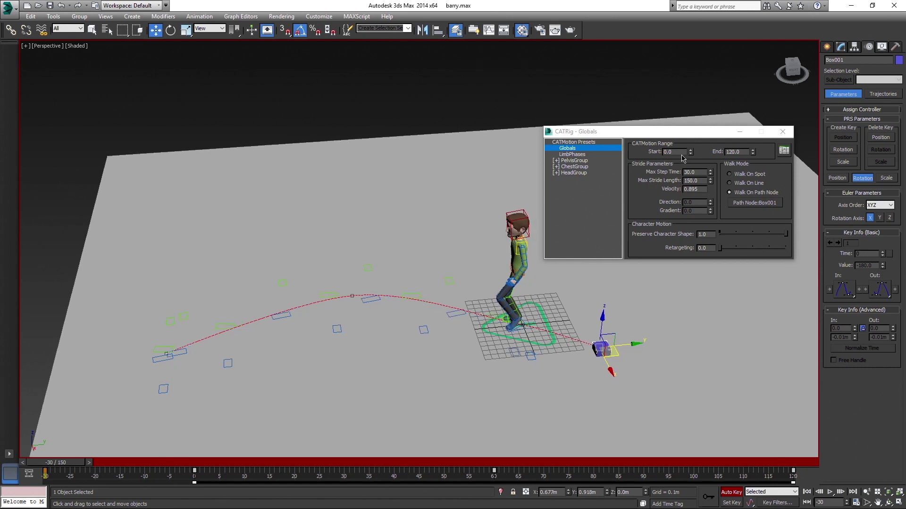
left_click(732, 492)
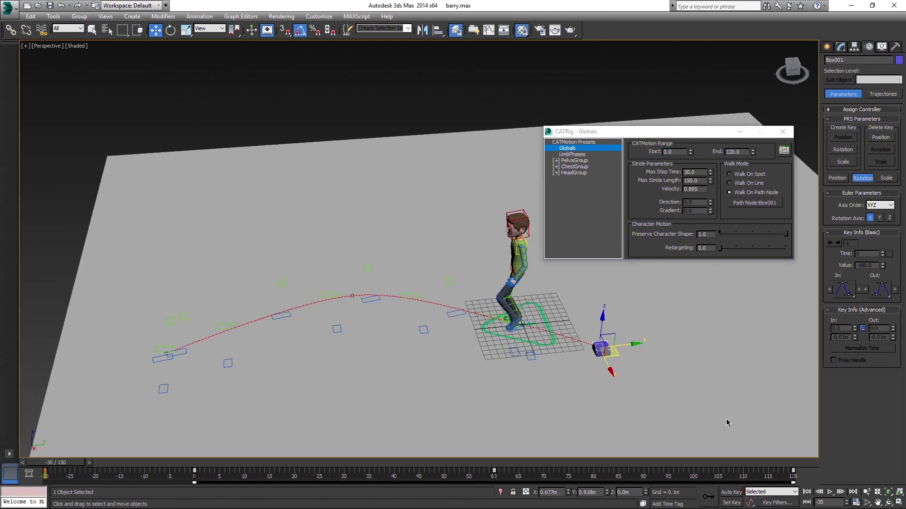
Set the CATMotion Start to -30 and reopen Time Configuration.
left_click_drag(673, 151, 625, 153)
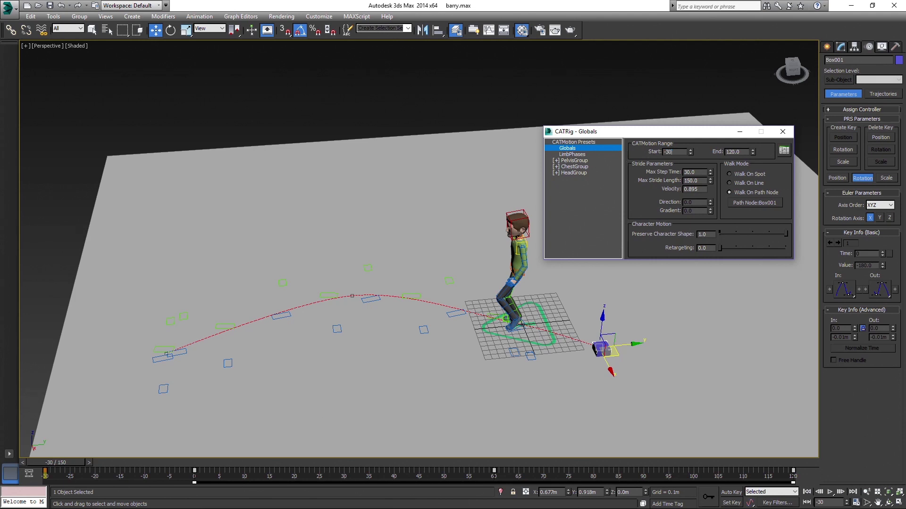
middle_click_drag(554, 352, 556, 357, "alt")
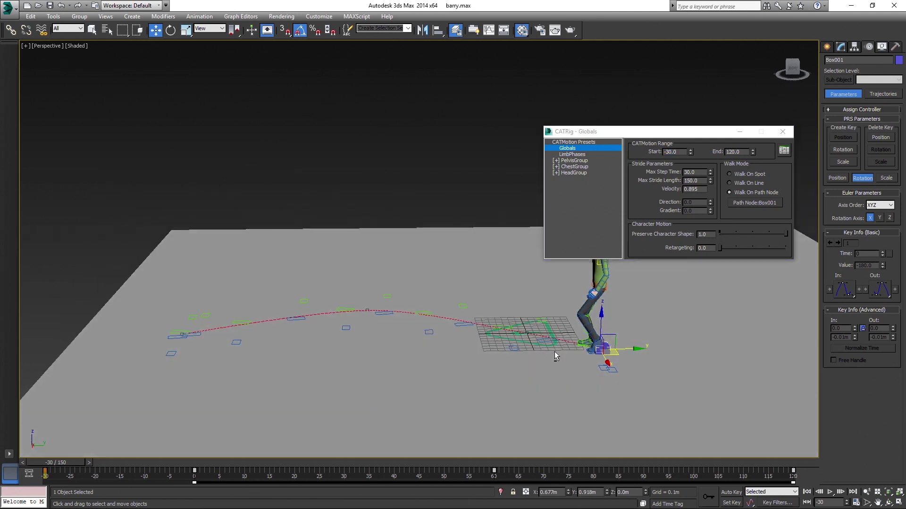
left_click(856, 503)
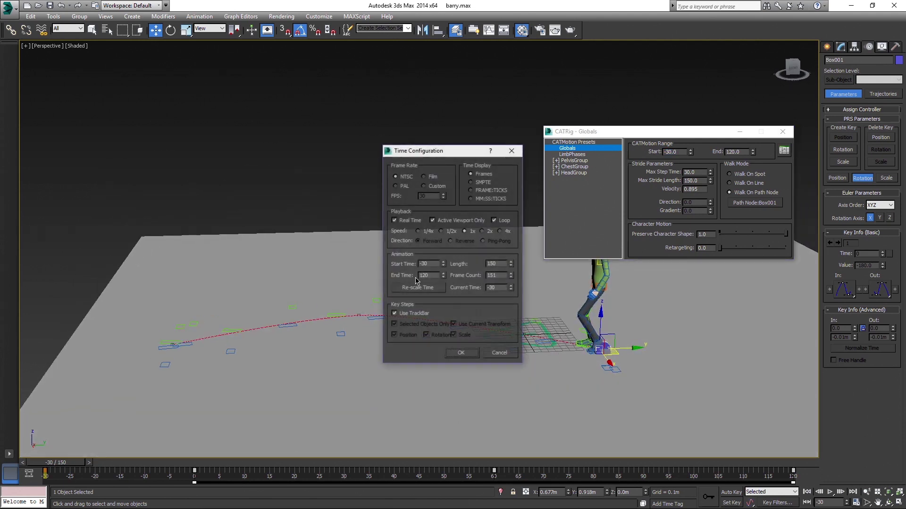
type("0")
left_click(461, 354)
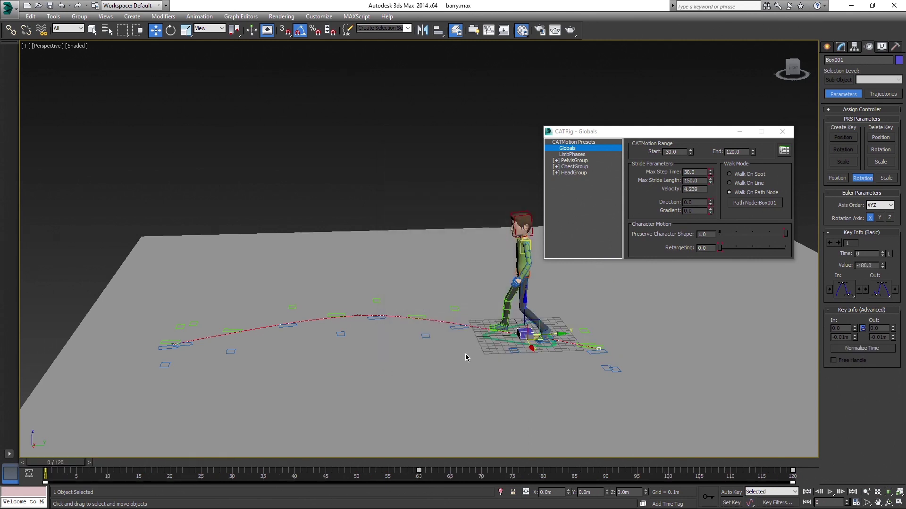
middle_click_drag(476, 359, 477, 348, "alt")
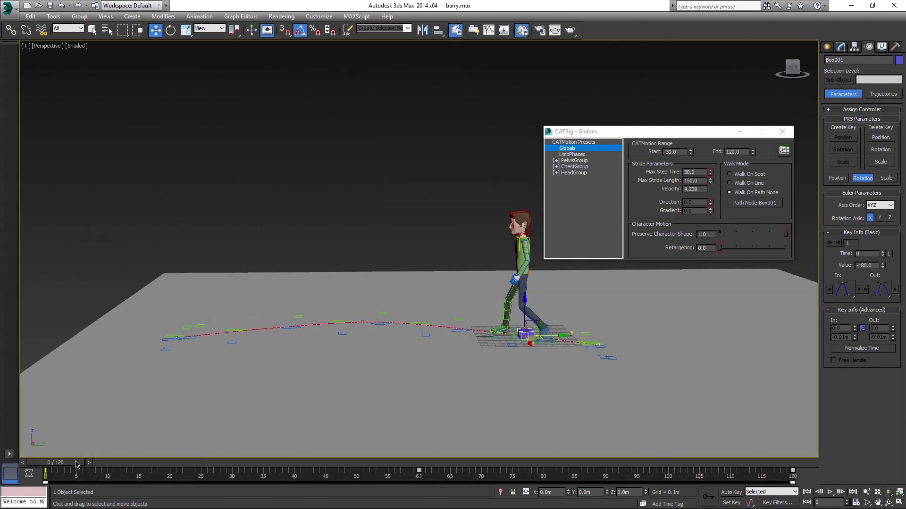
left_click_drag(75, 465, 306, 465)
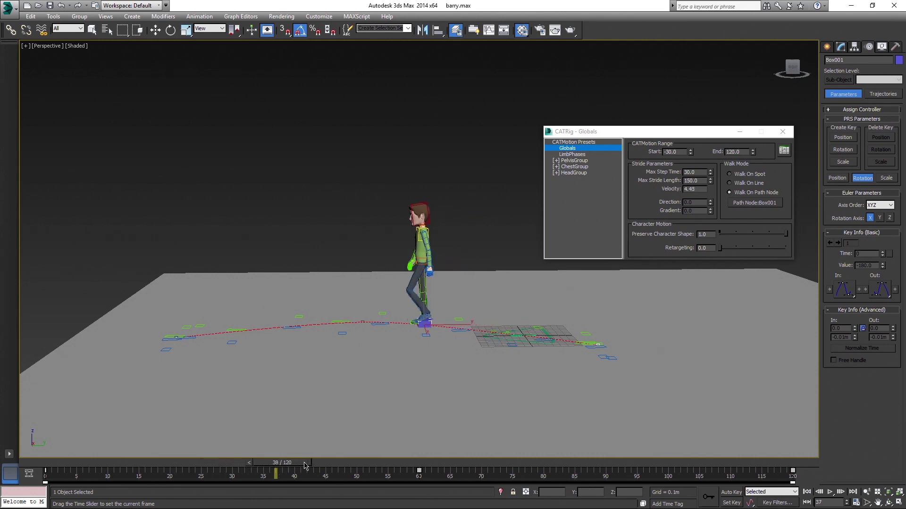
left_click_drag(305, 465, 792, 465)
key("w")
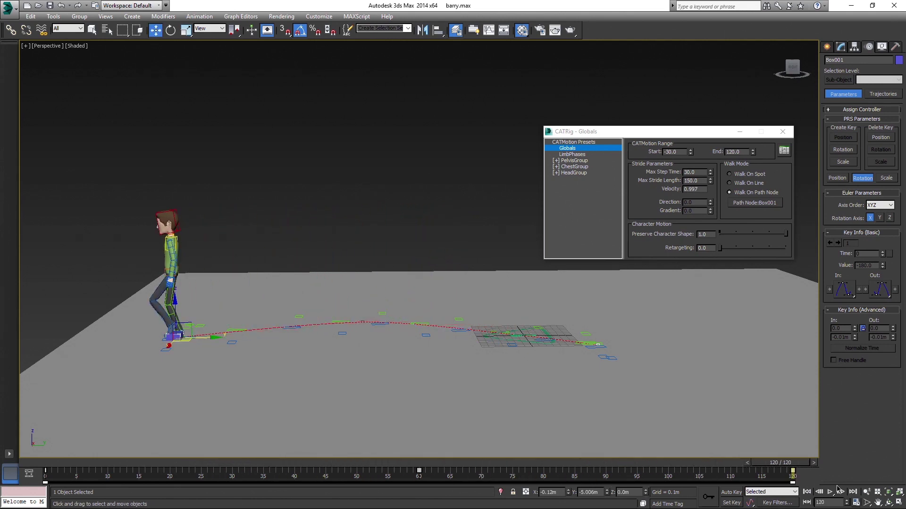
left_click(831, 491)
middle_click_drag(616, 368, 656, 363, "alt")
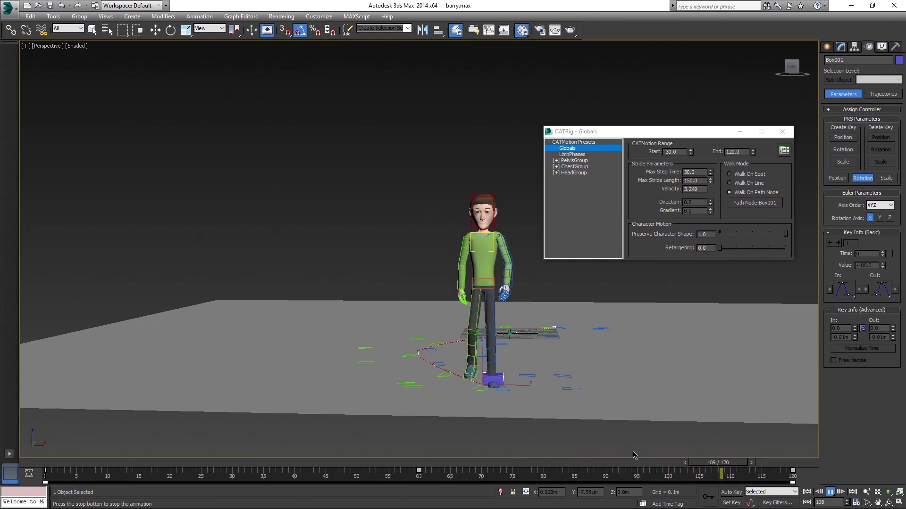
With Auto Key on, rotate Box001 to -215 at frame 0.
left_click_drag(634, 456, 20, 457)
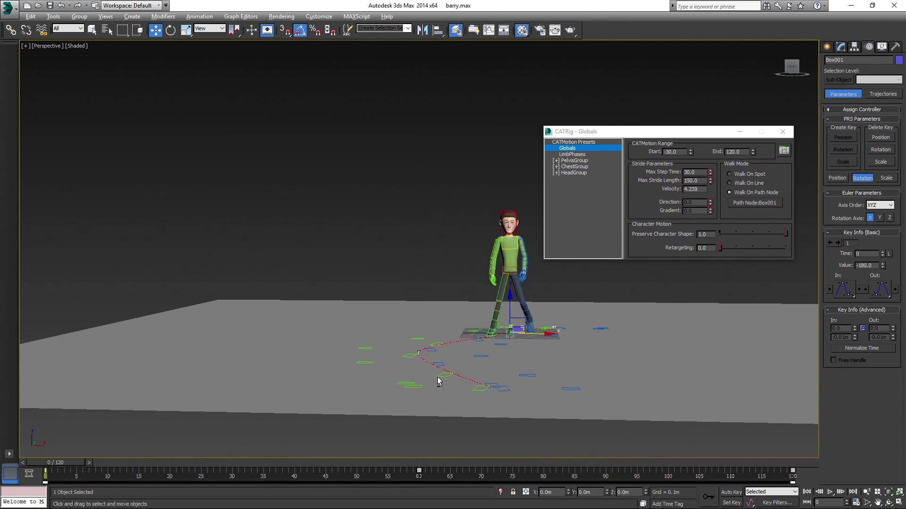
middle_click_drag(437, 377, 457, 390, "alt")
scroll(512, 335, "up", 5)
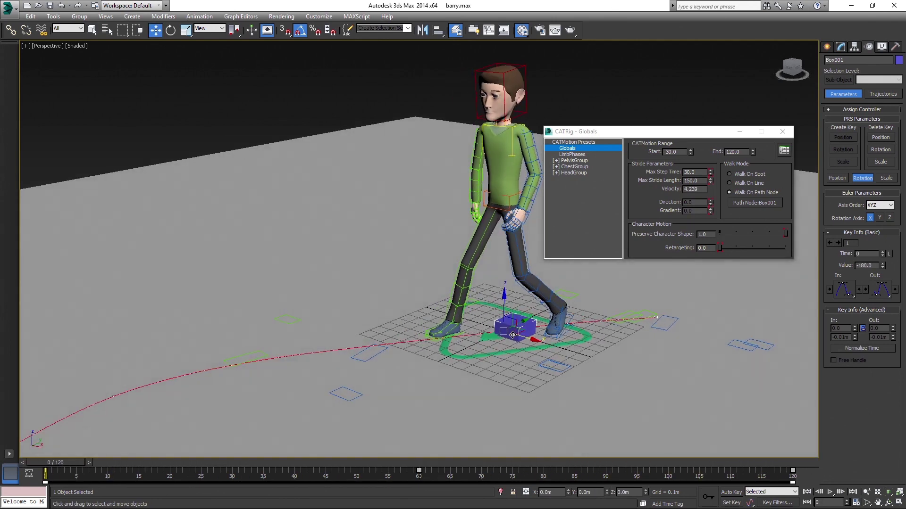
left_click(730, 492)
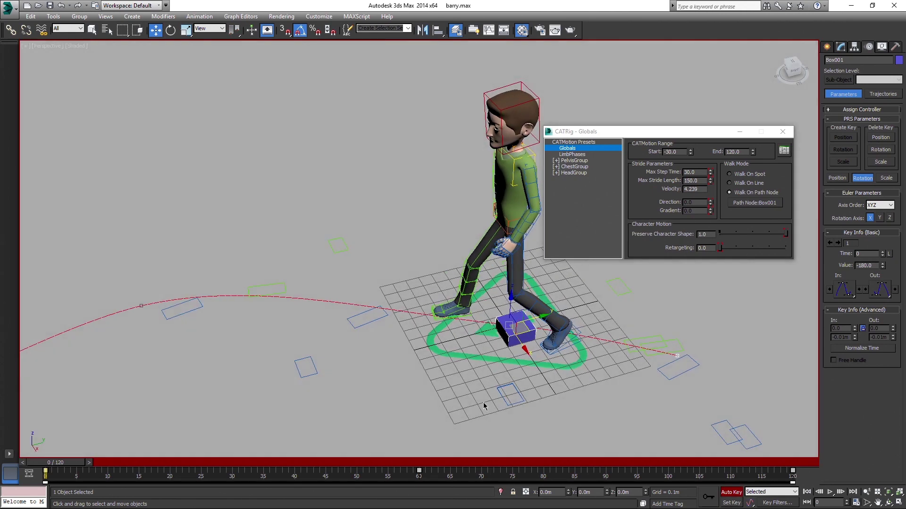
key("e")
left_click_drag(538, 332, 528, 335)
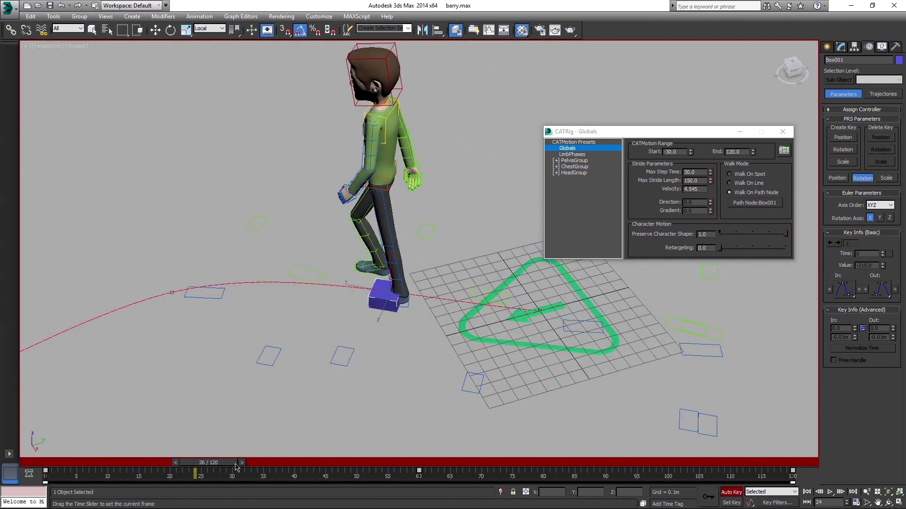
Rotate Box001 to -155 at frame 120.
key("End")
middle_click_drag(527, 336, 332, 277, "alt")
left_click_drag(332, 277, 293, 273)
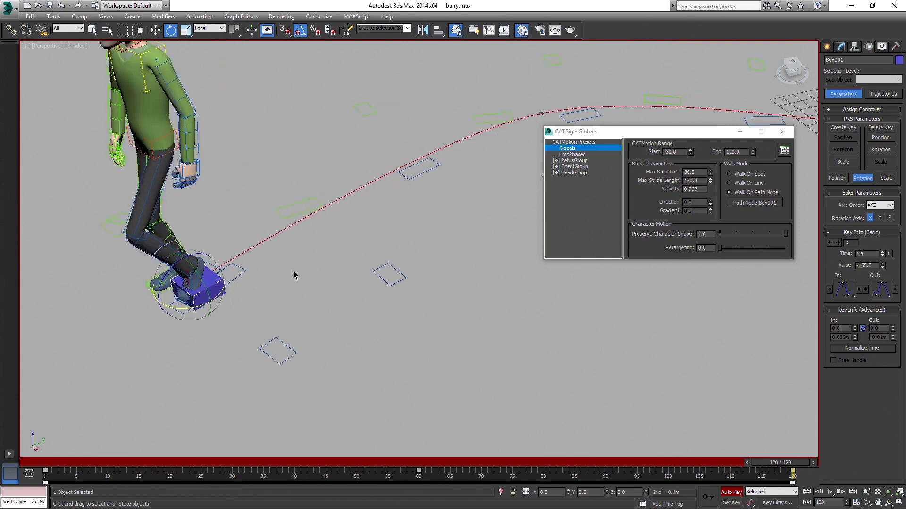
scroll(293, 274, "down", 5)
Preview the new curved walk from frame 0, stopping near frame 8.
left_click_drag(779, 464, 339, 464)
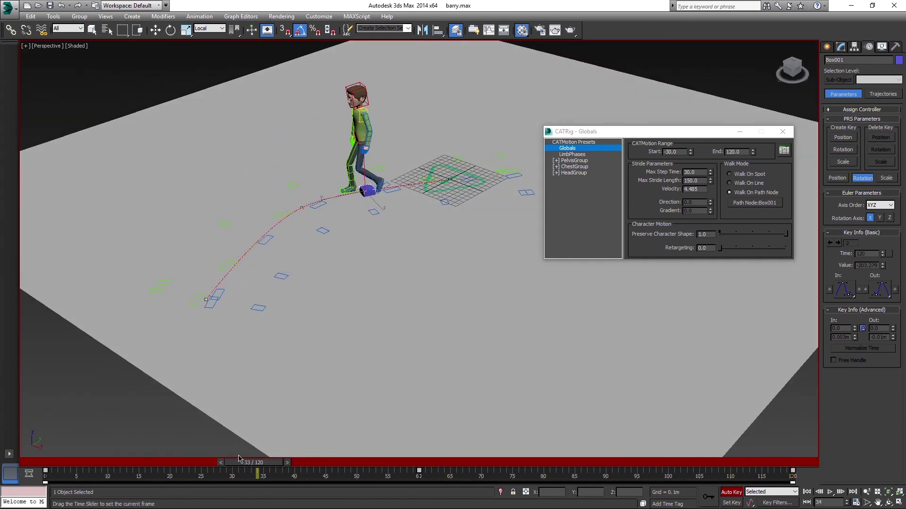
left_click_drag(339, 464, 2, 453)
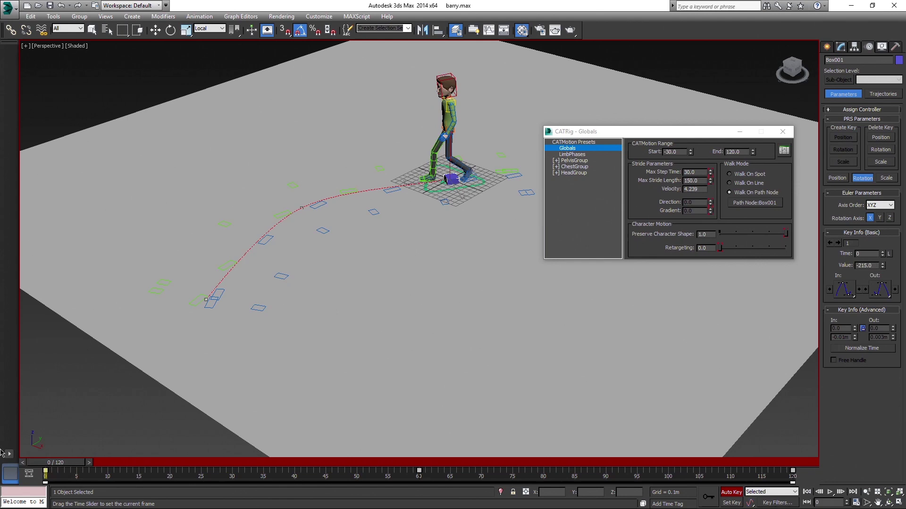
left_click(828, 493)
middle_click_drag(386, 233, 431, 214, "alt")
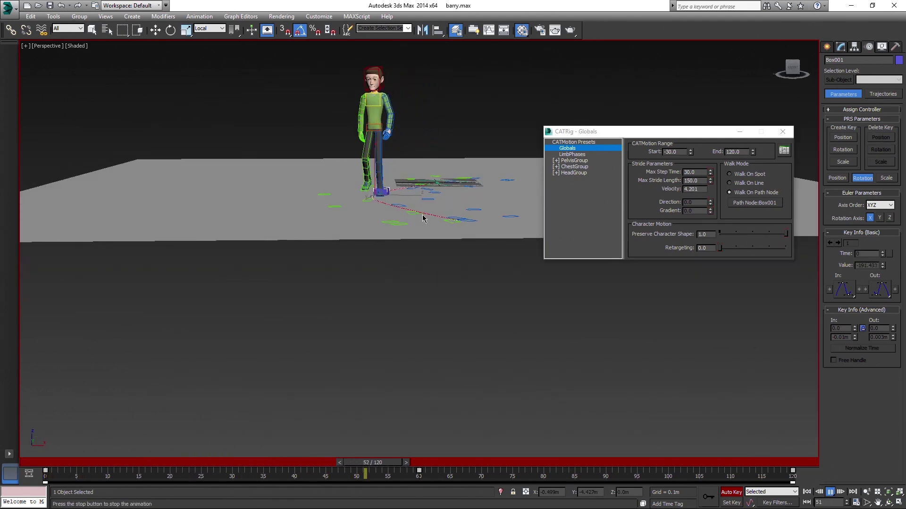
middle_click_drag(422, 218, 414, 263, "alt")
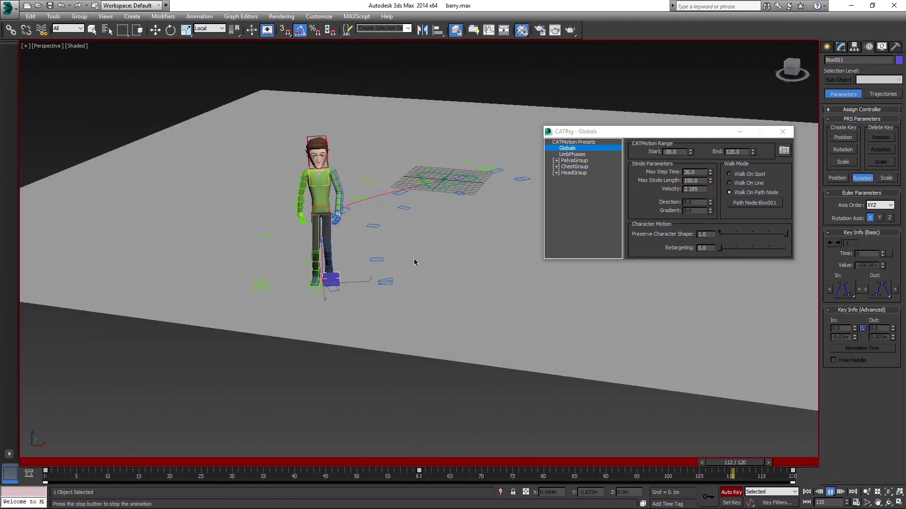
left_click_drag(736, 463, 111, 455)
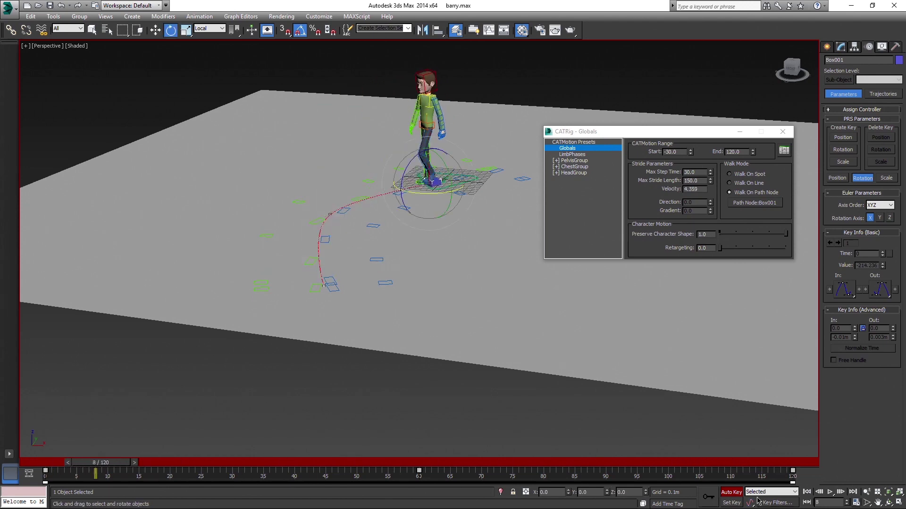
Turn off Auto Key, select LegPrint 3, and scrub forward to frame 34.
left_click(730, 492)
middle_click_drag(392, 248, 365, 277, "alt")
scroll(390, 209, "up", 3)
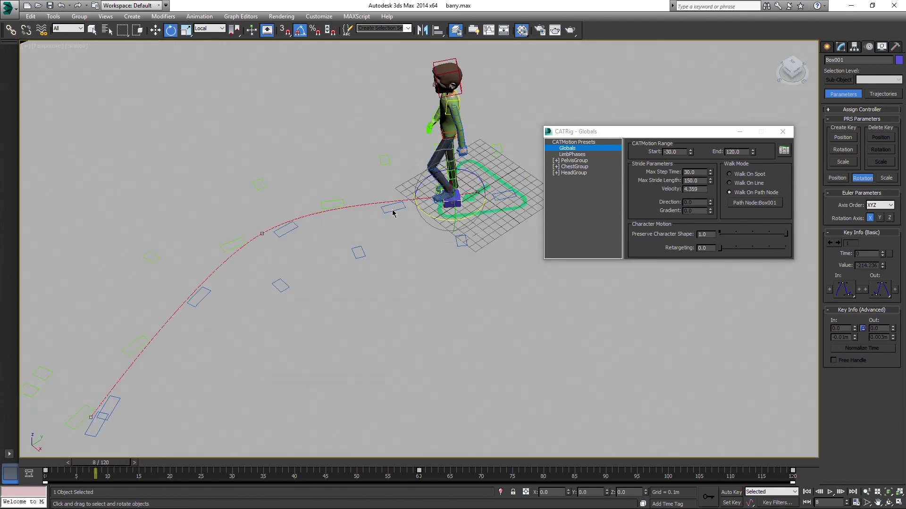
scroll(392, 212, "up", 2)
left_click(392, 211)
key("w")
mouse_move(395, 248)
middle_mouse_down()
mouse_move(505, 253)
mouse_move(490, 251)
middle_mouse_up()
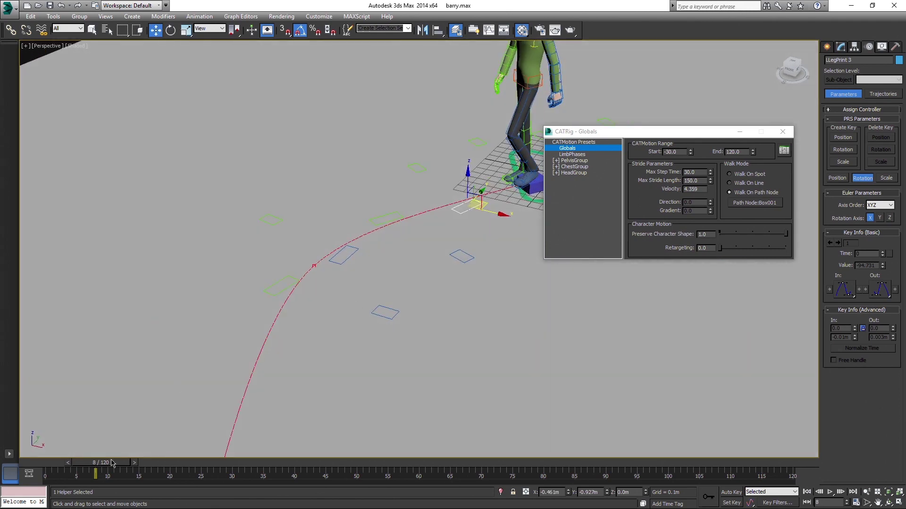
left_click_drag(112, 463, 269, 467)
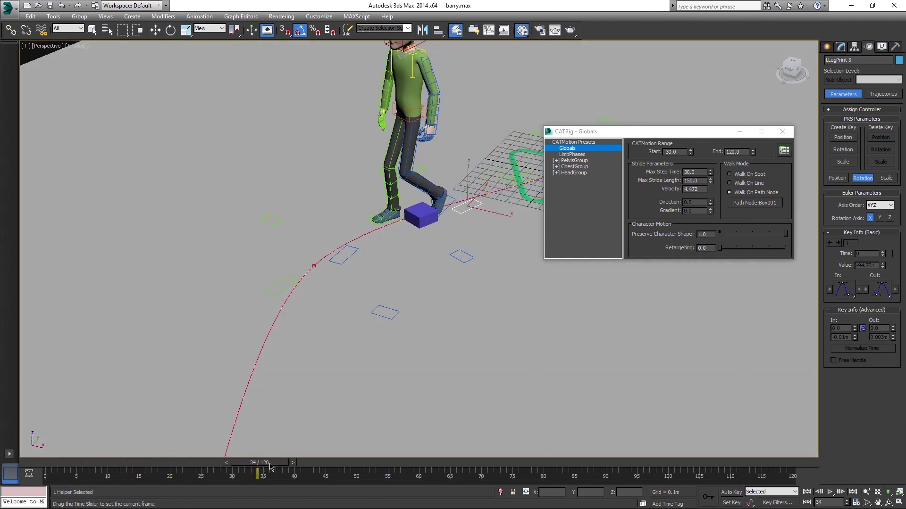
Shift LegPrint 4 sideways along X and scrub to preview the walk.
left_click(337, 264)
middle_click_drag(345, 258, 401, 255, "alt")
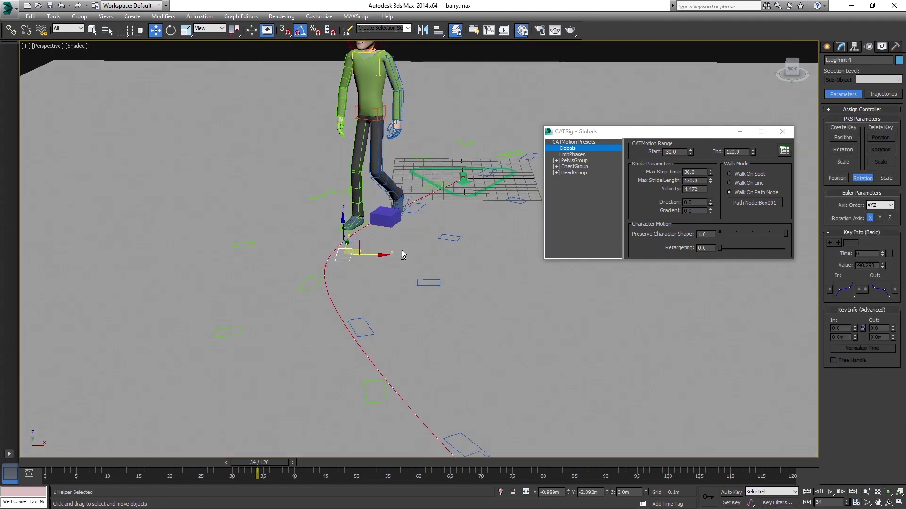
left_click_drag(392, 255, 422, 258)
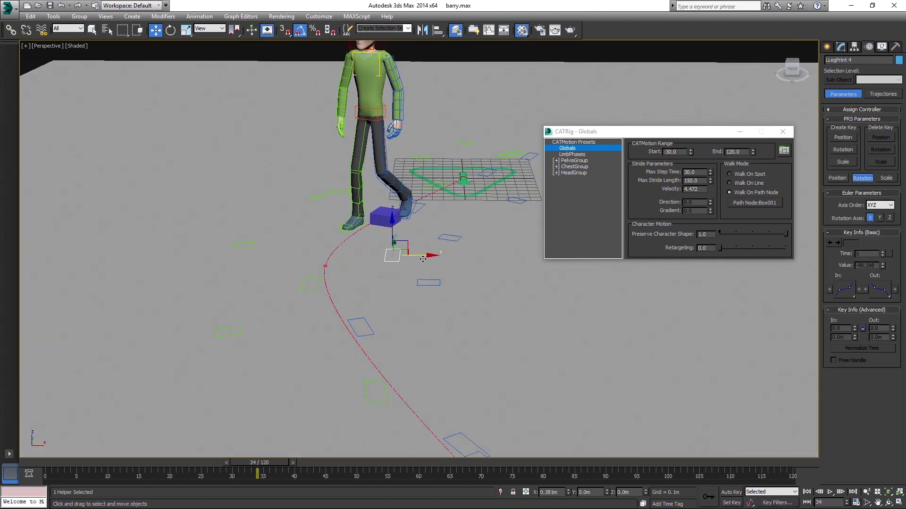
left_click_drag(250, 464, 423, 459)
mouse_move(425, 279)
middle_mouse_down("alt")
mouse_move(406, 247)
mouse_move(390, 274)
middle_mouse_up("alt")
left_click_drag(437, 468, 711, 485)
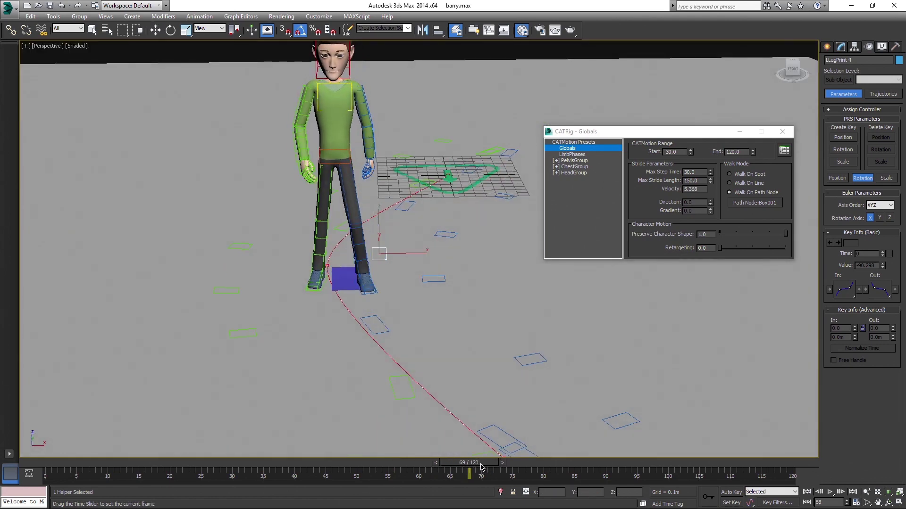
Play the walk animation, then stop and jump to the last frame.
key("w")
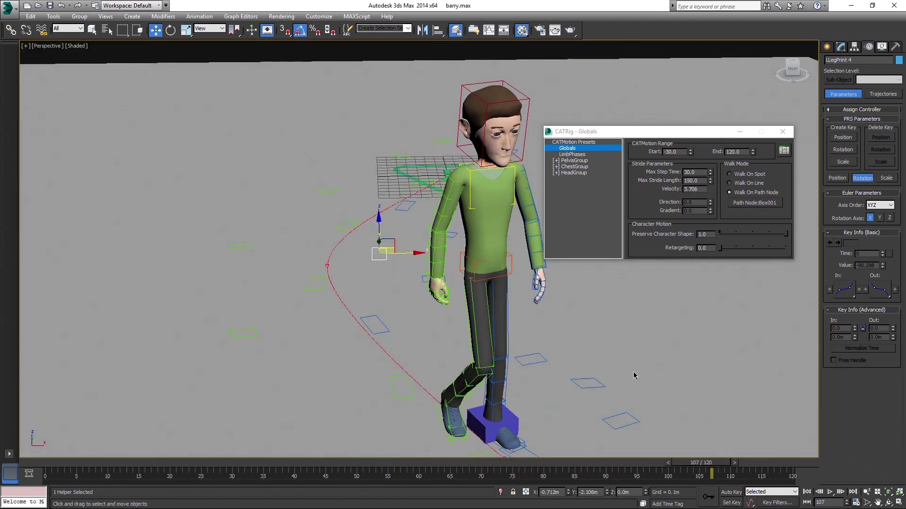
left_click(829, 492)
scroll(629, 342, "down", 3)
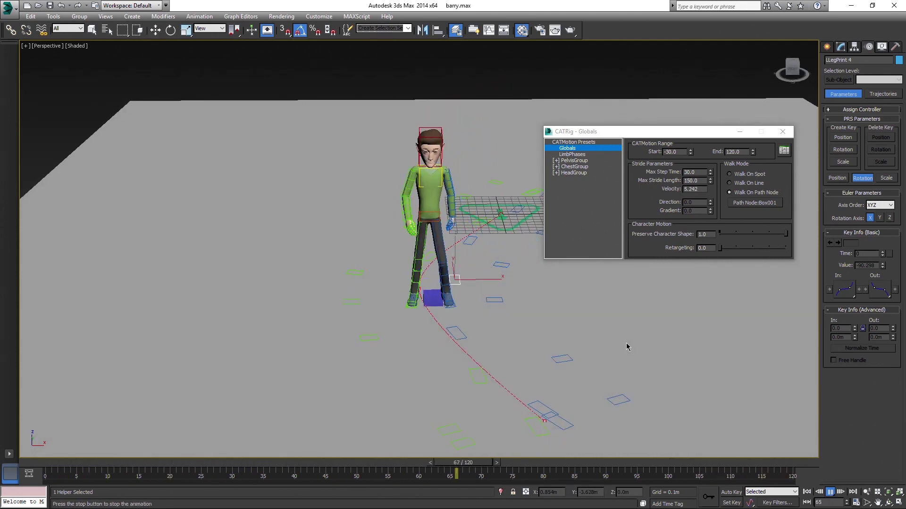
scroll(626, 342, "down", 2)
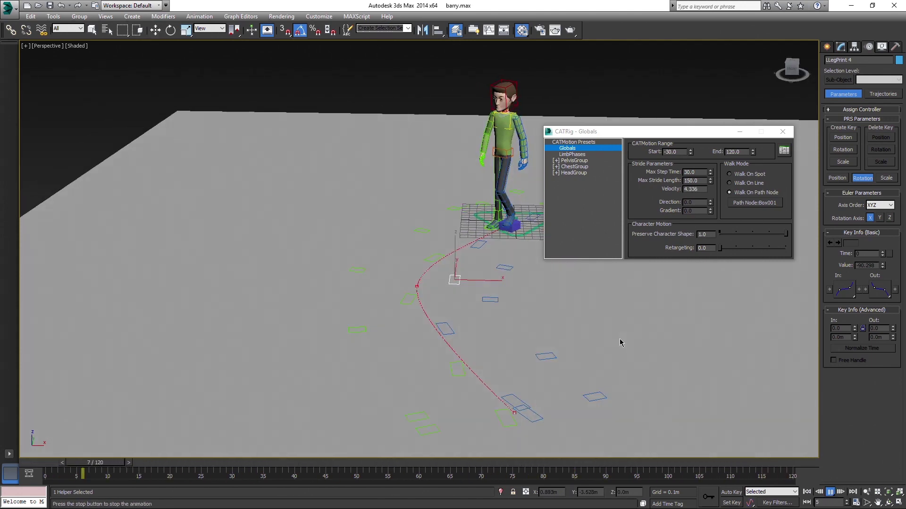
scroll(623, 342, "down", 1)
scroll(621, 342, "down", 1)
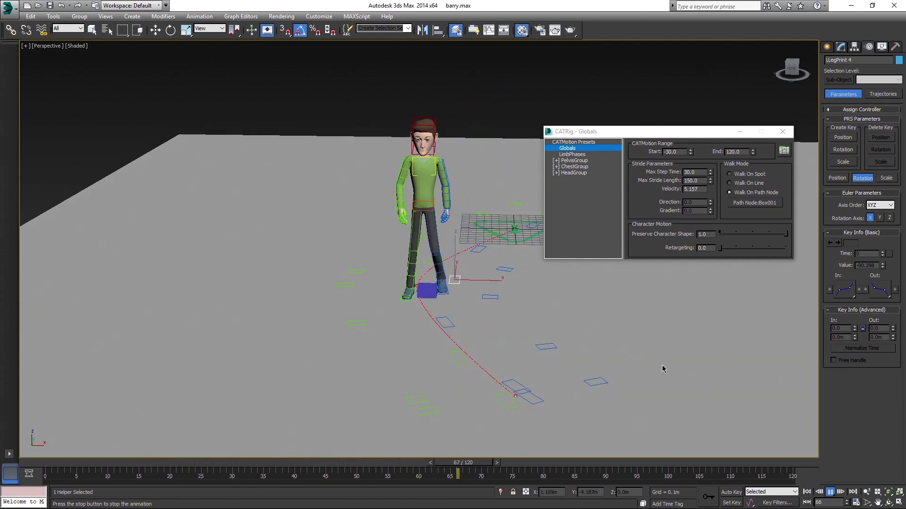
left_click(829, 493)
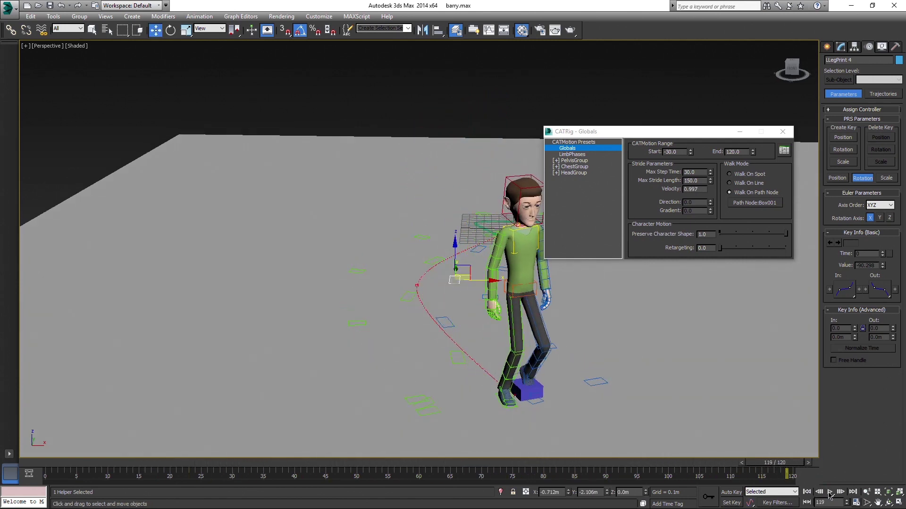
key("period")
Hide the Box001 path and set Walk Mode to Walk On Spot.
left_click(513, 387)
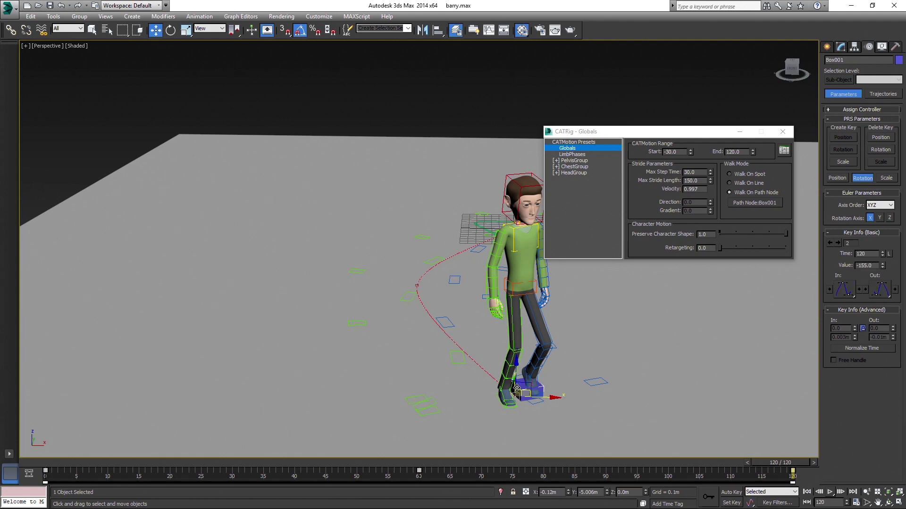
right_click(521, 366)
left_click(545, 339)
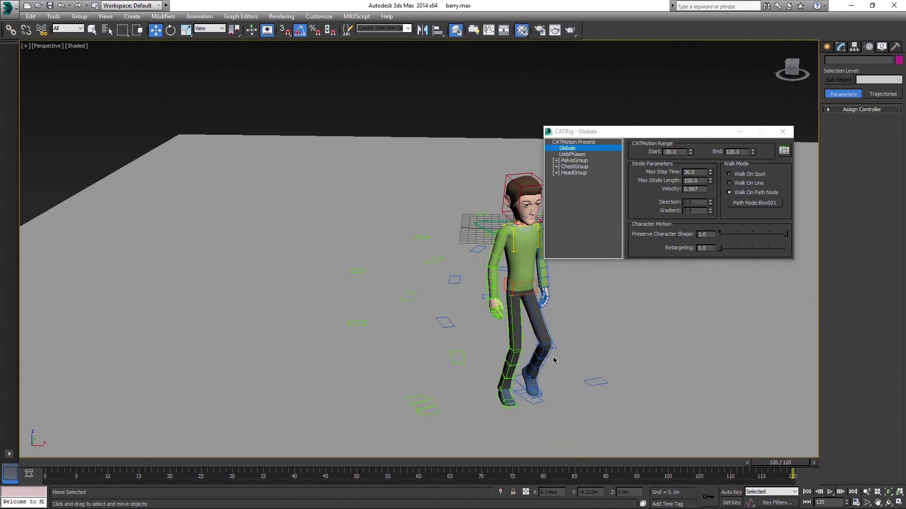
left_click(752, 175)
Preview the walk, rewind to the first frame, and restart playback.
mouse_move(726, 304)
middle_mouse_down("alt")
mouse_move(500, 326)
mouse_move(515, 335)
middle_mouse_up("alt")
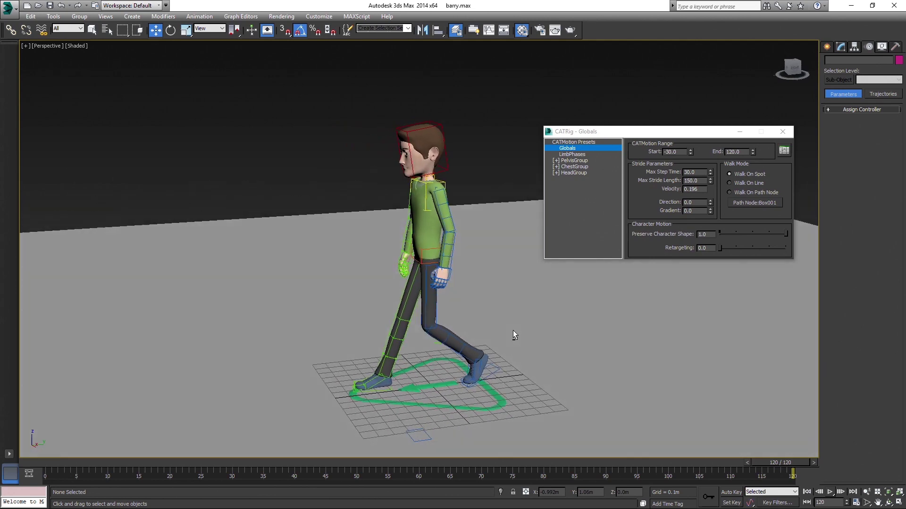
left_click(830, 492)
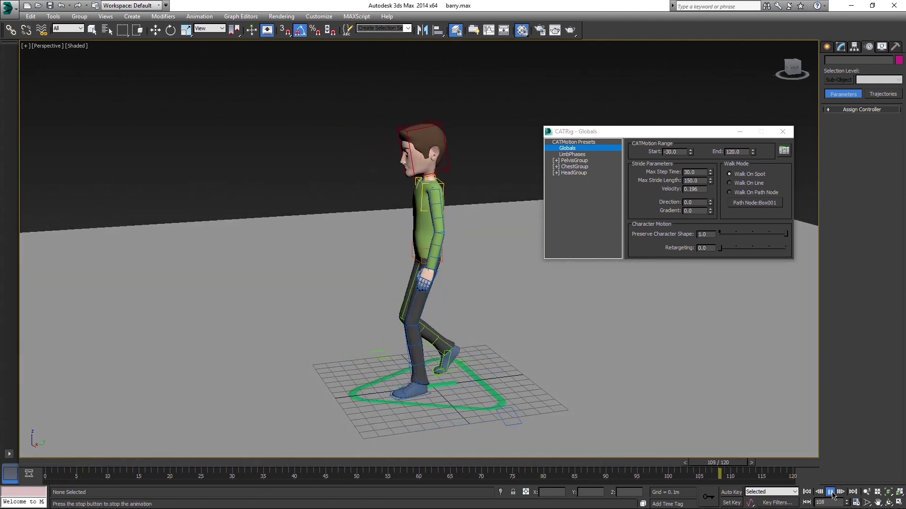
left_click(830, 492)
left_click_drag(743, 463, 44, 444)
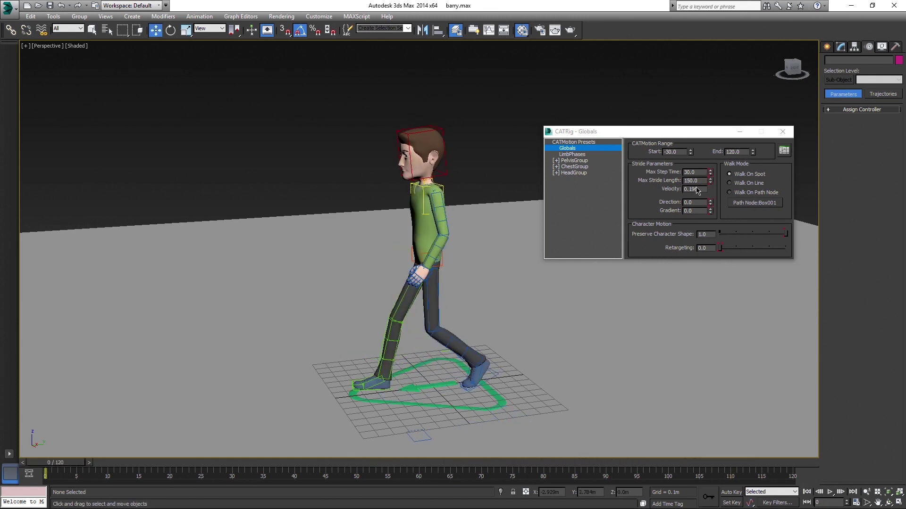
left_click(697, 202)
type("90")
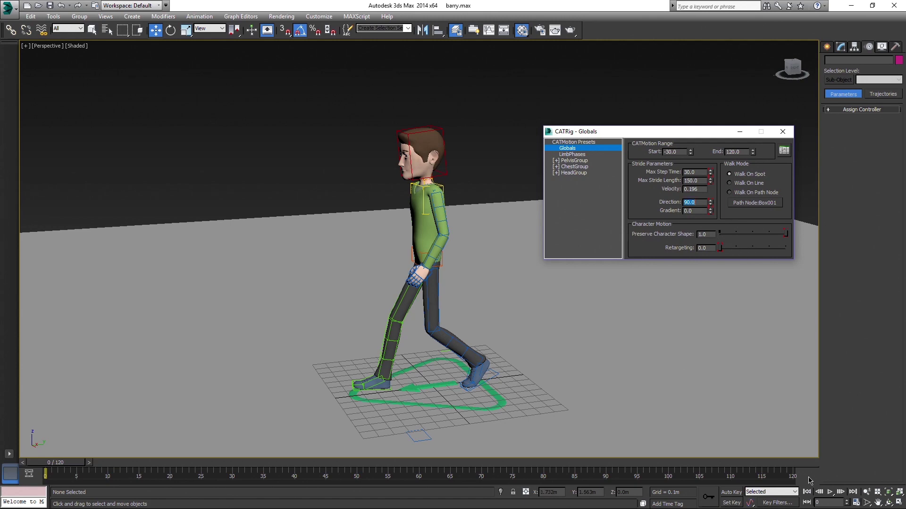
left_click(833, 491)
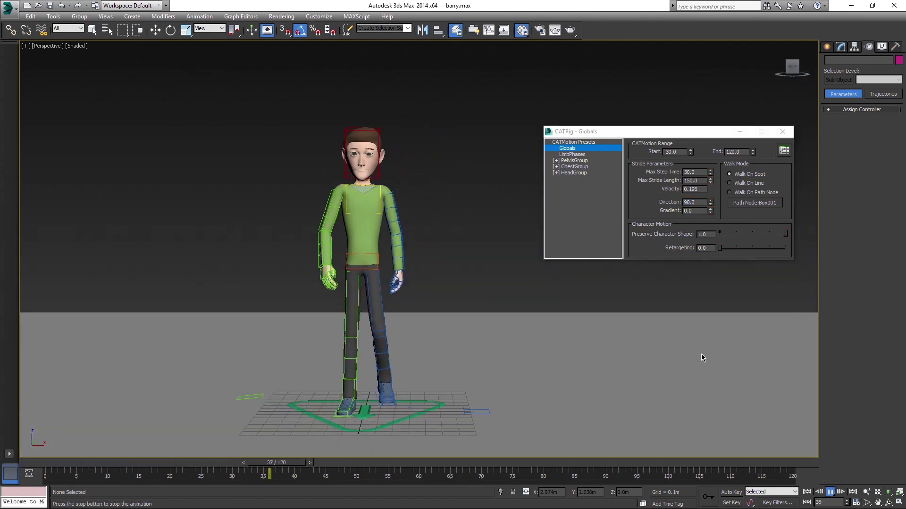
Switch Walk Mode to Walk On Line with Direction 45.
middle_click_drag(676, 360, 648, 366, "alt")
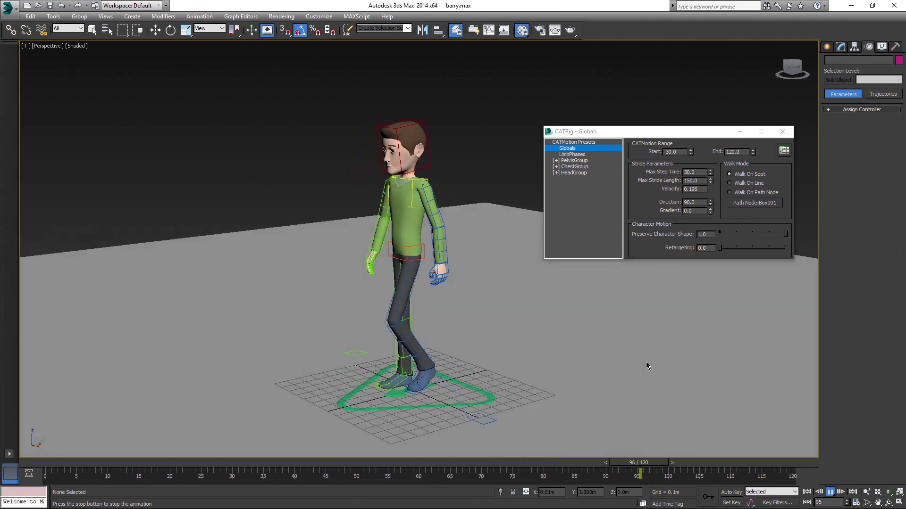
left_click(752, 185)
middle_click_drag(382, 312, 481, 260, "alt")
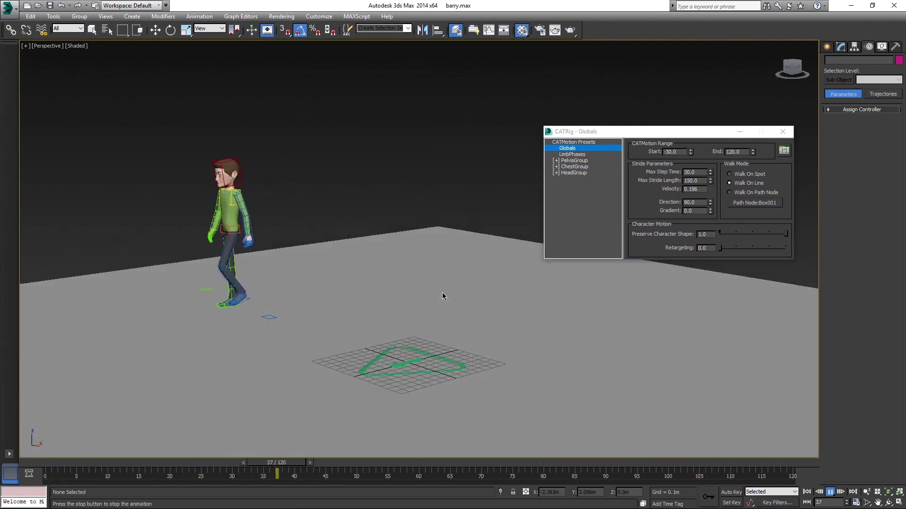
double_click(690, 202)
type("45")
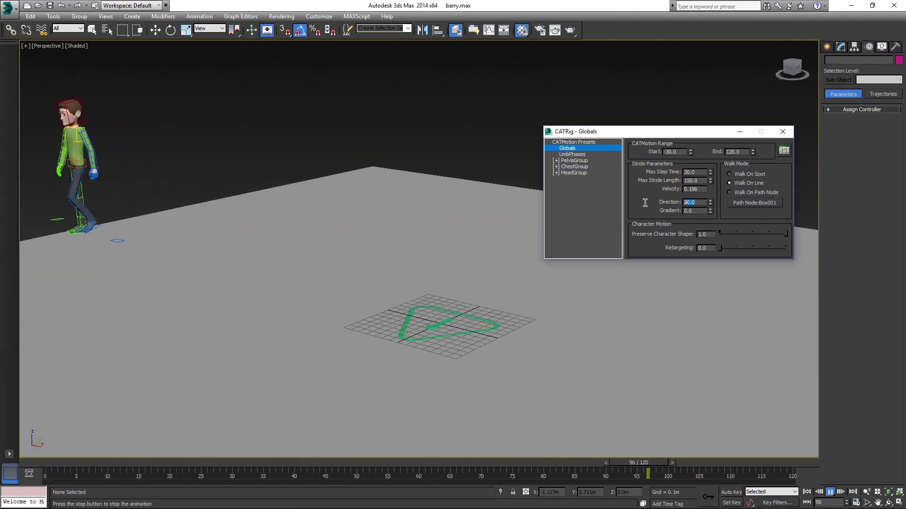
key("Return")
scroll(420, 290, "down", 5)
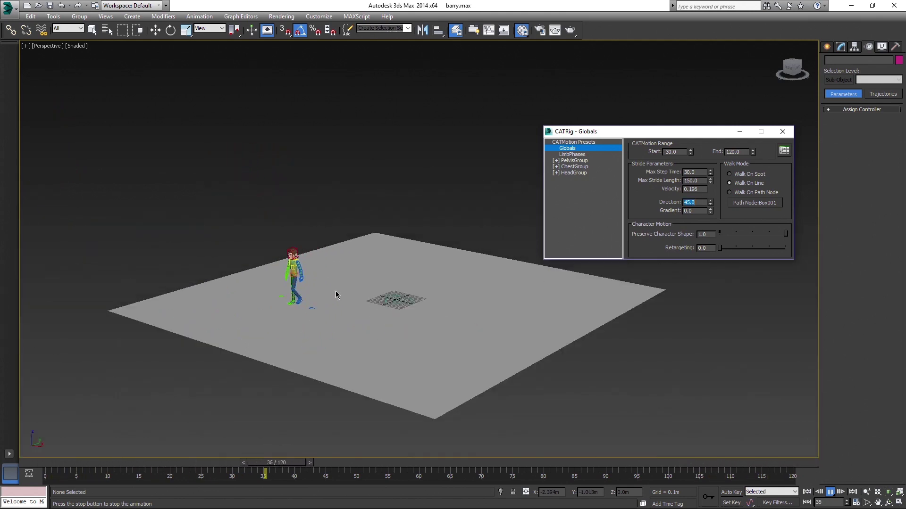
mouse_move(420, 291)
middle_mouse_down("alt")
mouse_move(354, 283)
mouse_move(373, 285)
mouse_move(365, 281)
middle_mouse_up("alt")
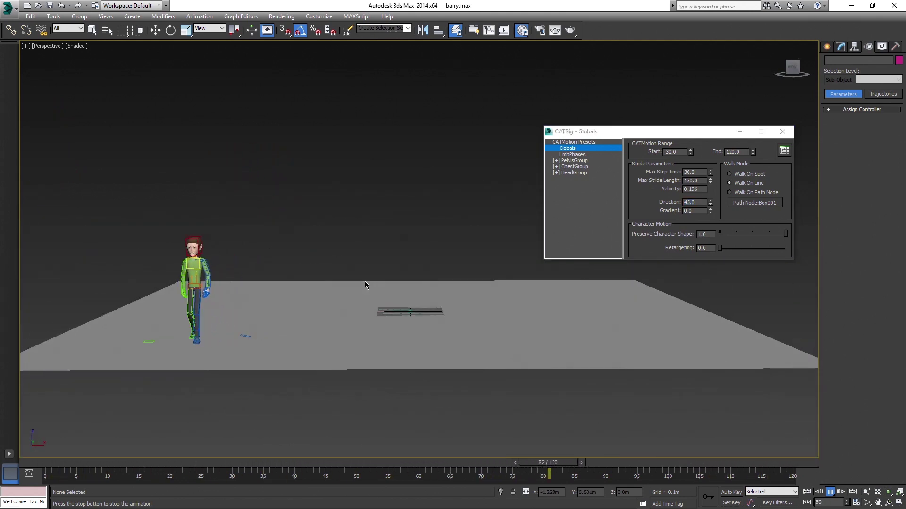
Try walk Direction 0, then 180, and settle on 90.
double_click(690, 202)
type("0")
key("Return")
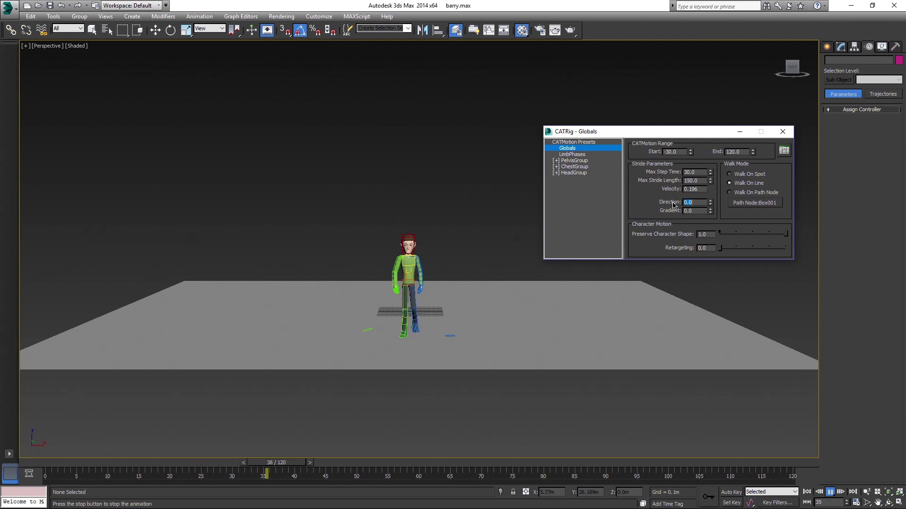
type("180")
key("Return")
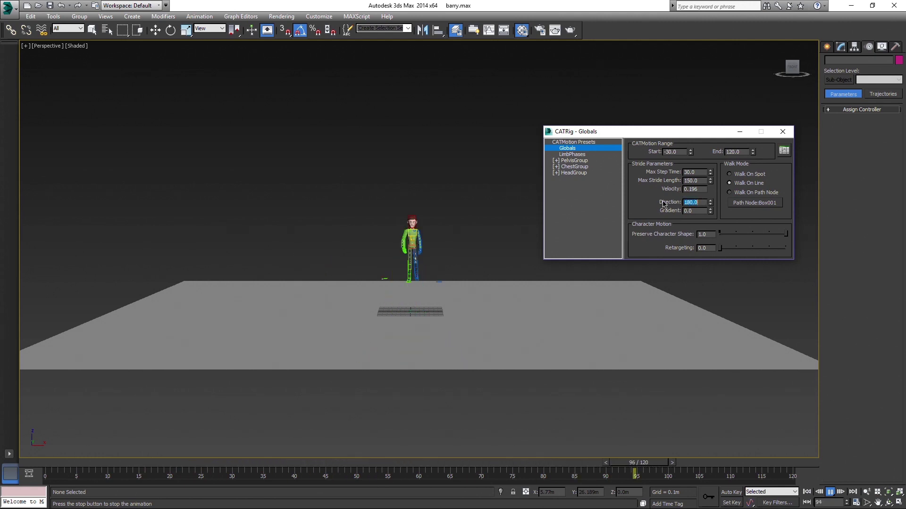
mouse_move(587, 298)
middle_mouse_down("alt")
mouse_move(546, 314)
mouse_move(587, 301)
middle_mouse_up("alt")
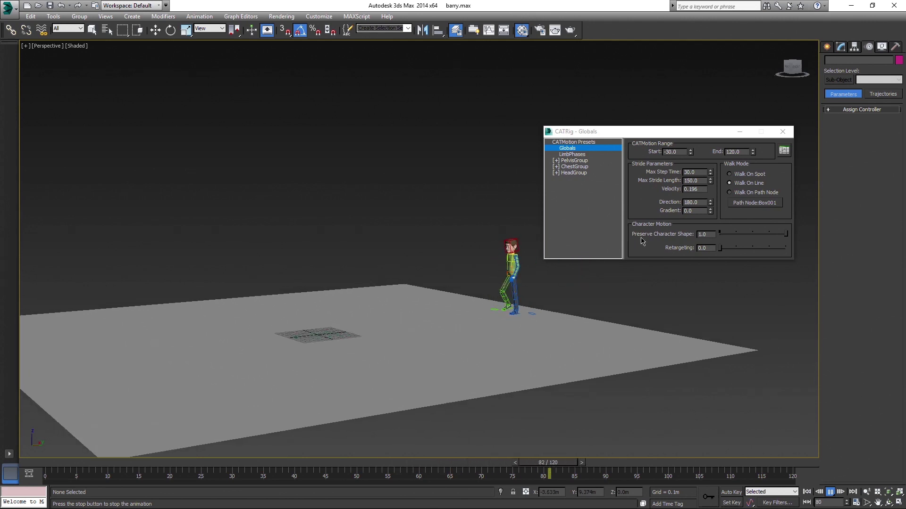
double_click(691, 202)
type("90")
key("Return")
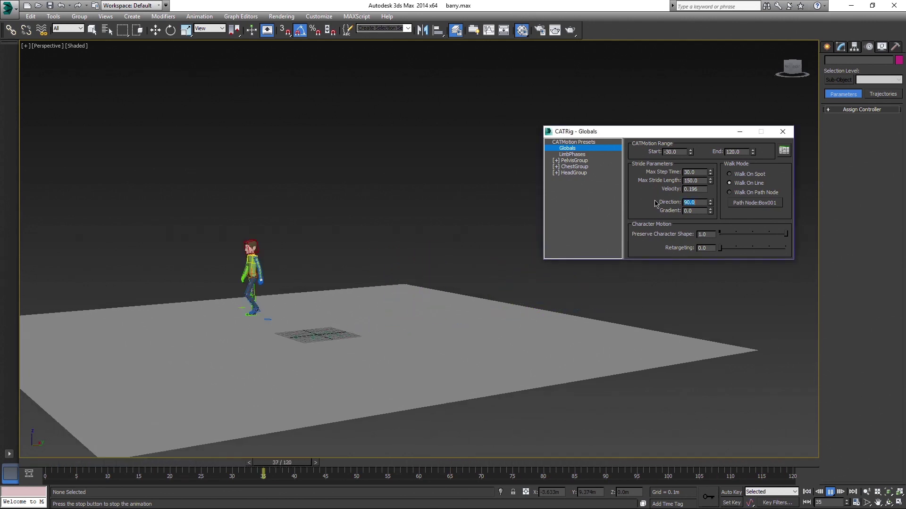
Switch back to Walk On Spot and restart playback.
mouse_move(482, 312)
middle_mouse_down("alt")
mouse_move(497, 309)
mouse_move(492, 319)
middle_mouse_up("alt")
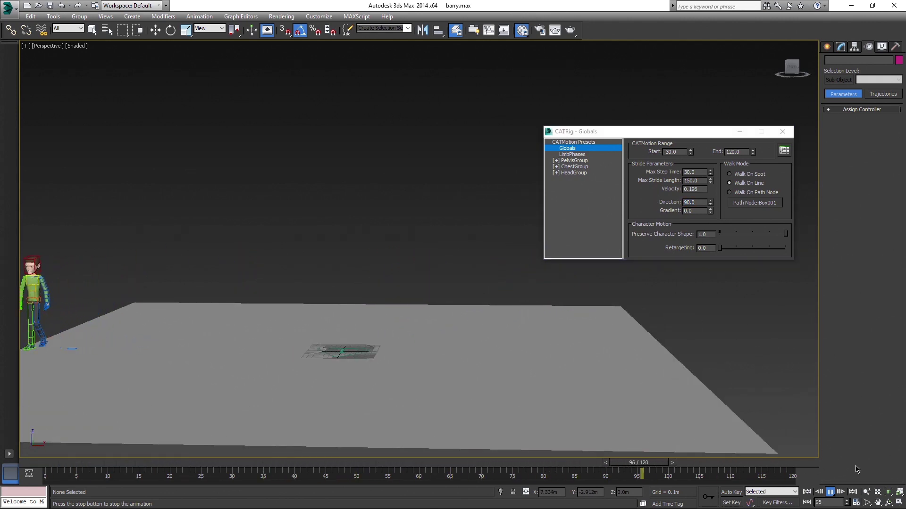
key("/")
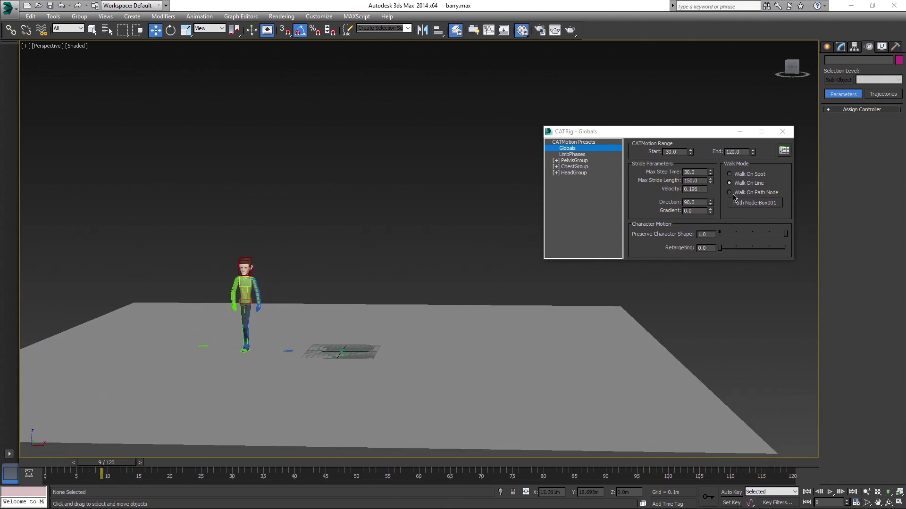
left_click(741, 177)
key("/")
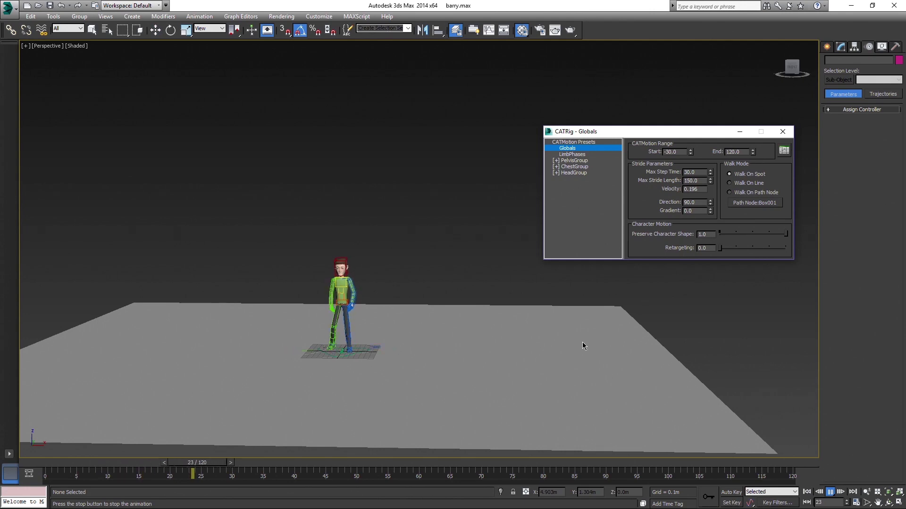
middle_click_drag(582, 343, 566, 319, "alt")
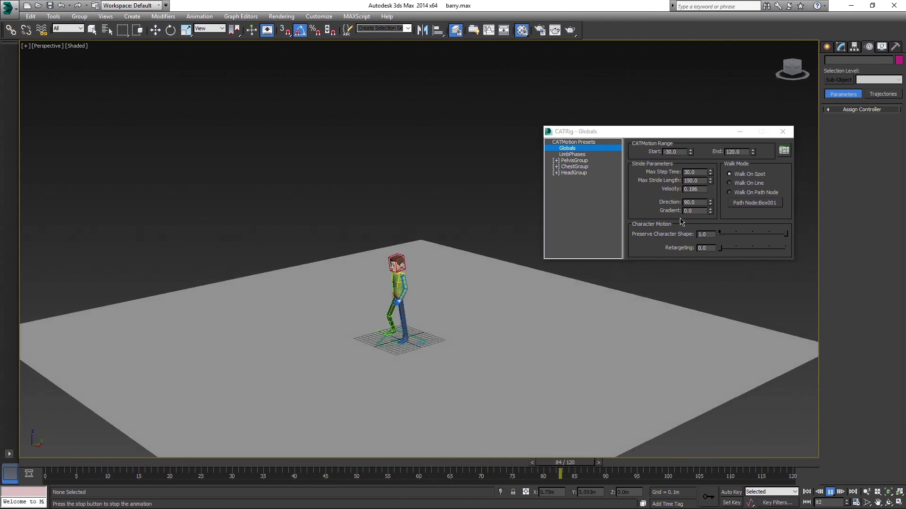
right_click(710, 202)
scroll(453, 310, "up", 3)
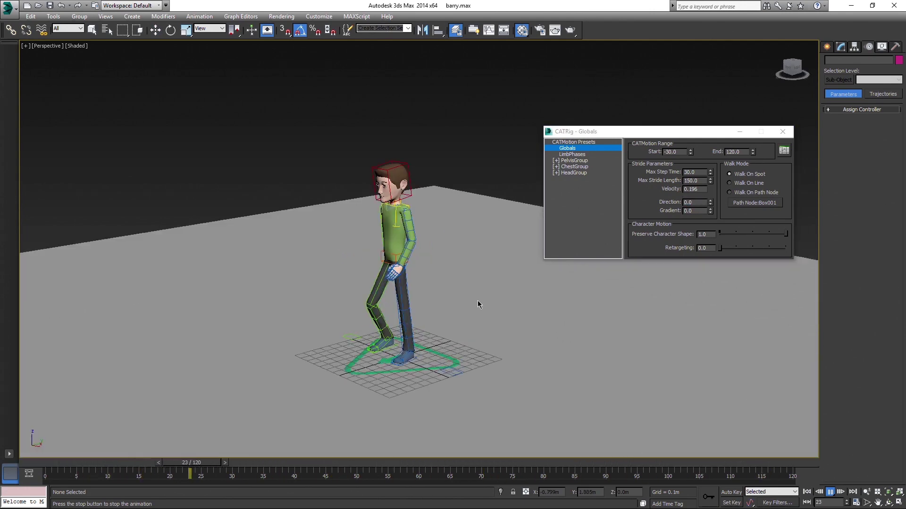
scroll(467, 311, "up", 3)
middle_click_drag(435, 314, 492, 314)
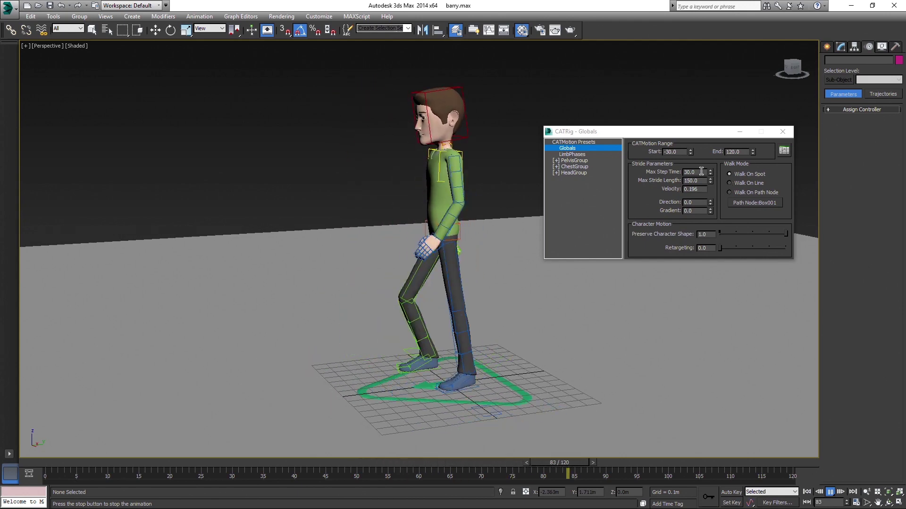
left_click(648, 172)
type("15")
key("Return")
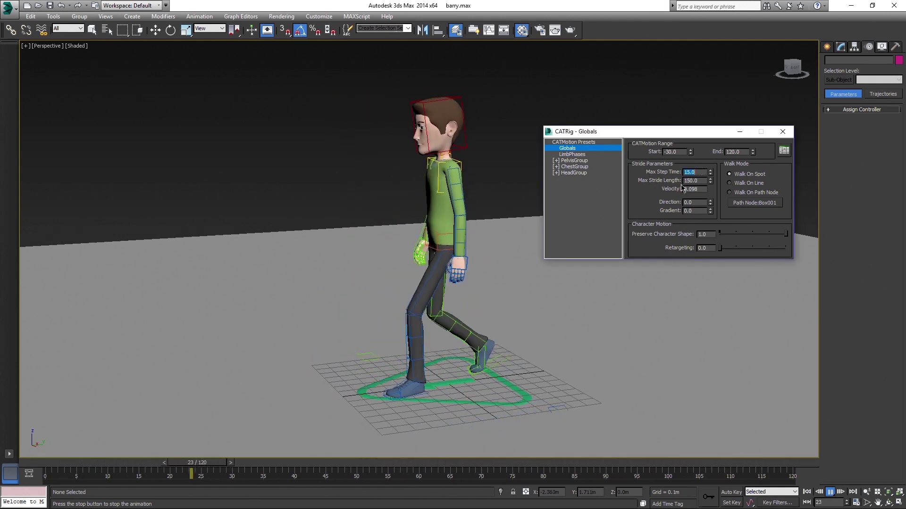
type("45")
key("Return")
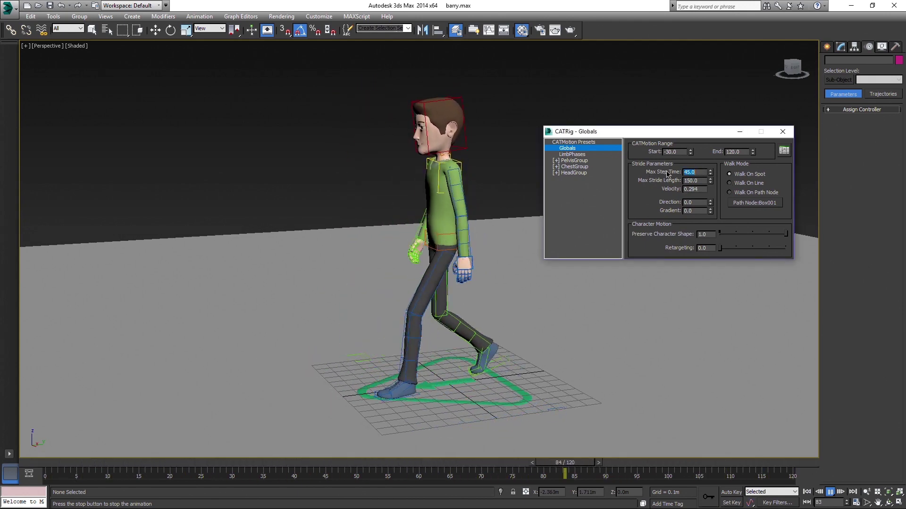
type("30")
key("Return")
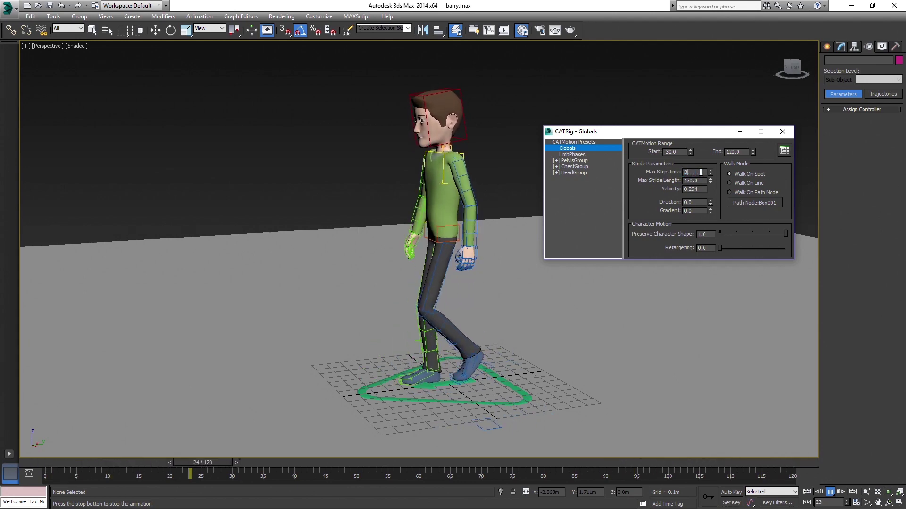
type("200")
type("0.0")
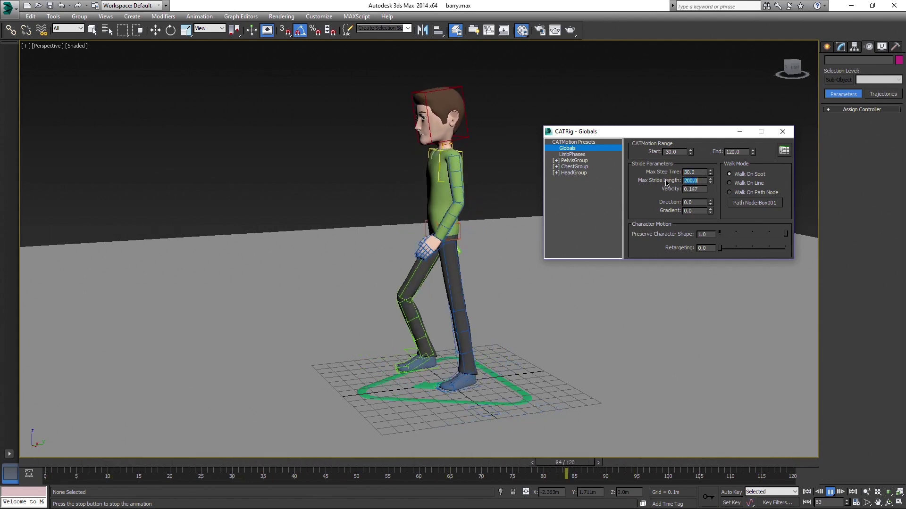
key("Return")
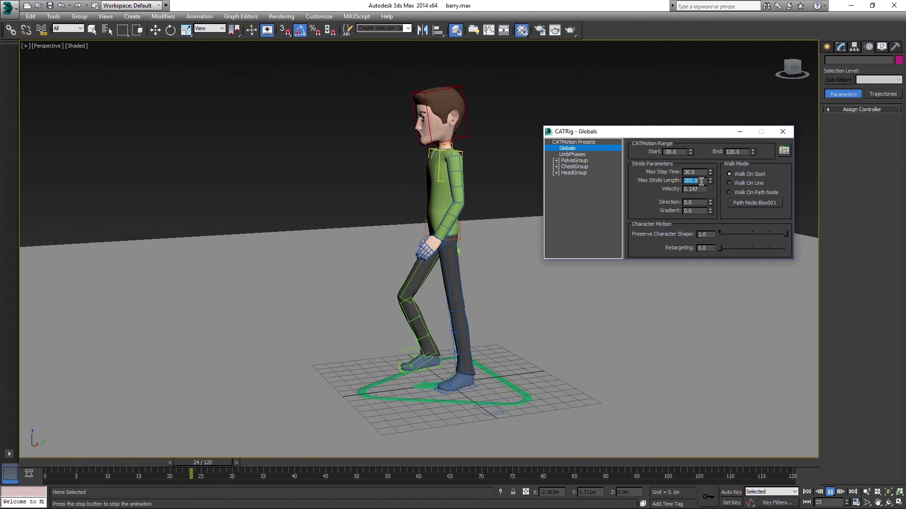
type("50")
key("Return")
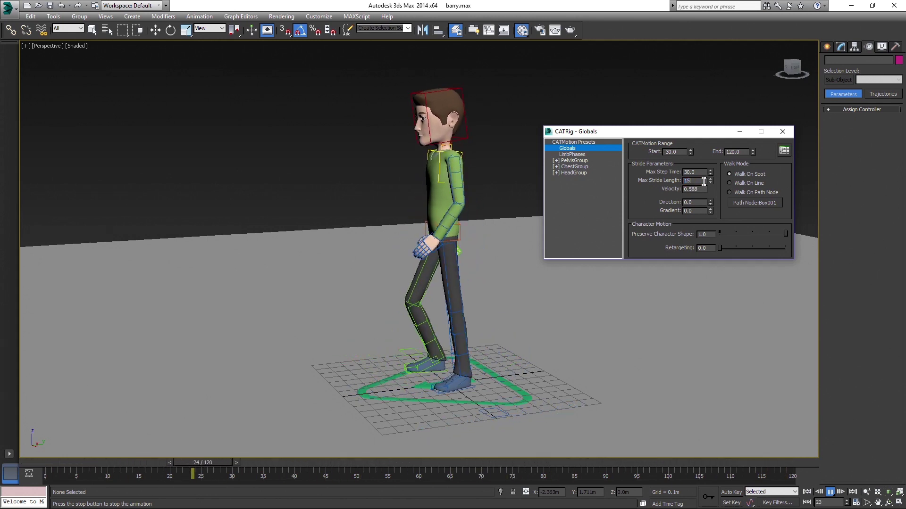
Shift the right leg's limb phase and flip and exaggerate the pelvis Lift curve.
left_click(593, 154)
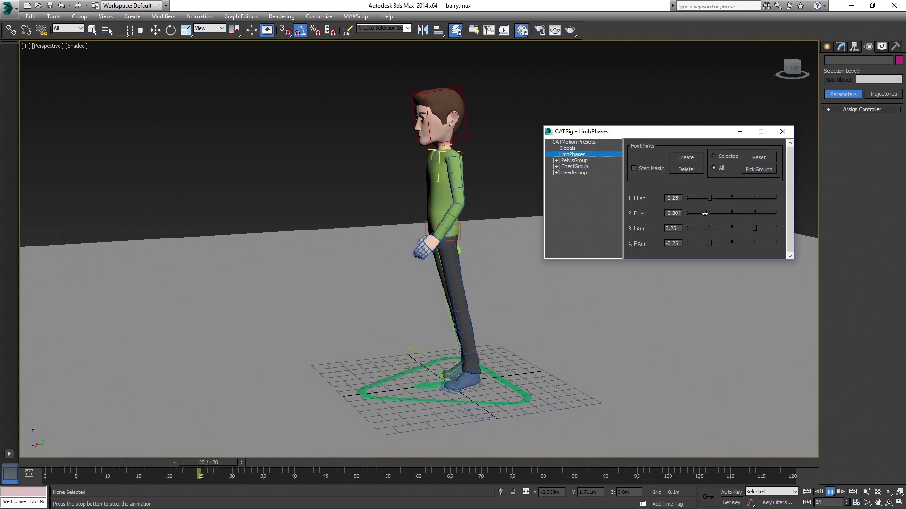
mouse_move(705, 212)
left_mouse_down()
mouse_move(712, 243)
mouse_move(749, 252)
left_mouse_up()
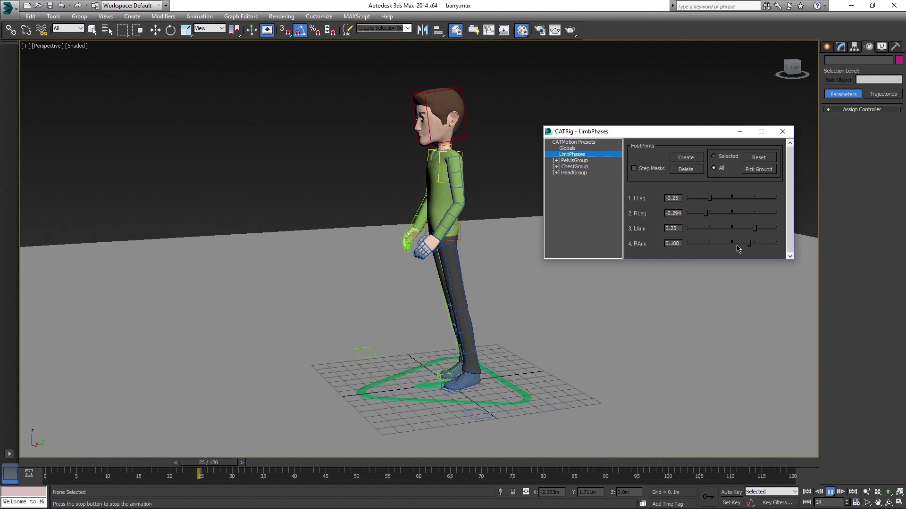
left_click(555, 161)
left_click(577, 191)
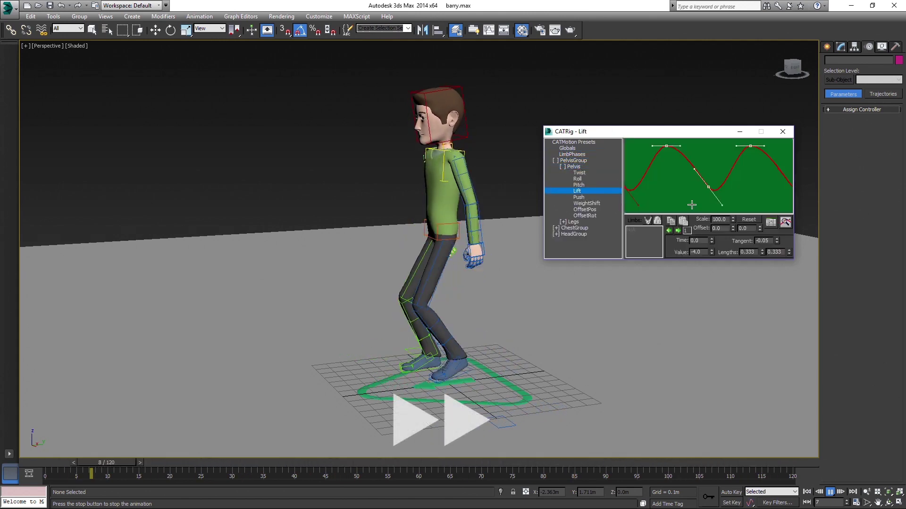
left_click(678, 230)
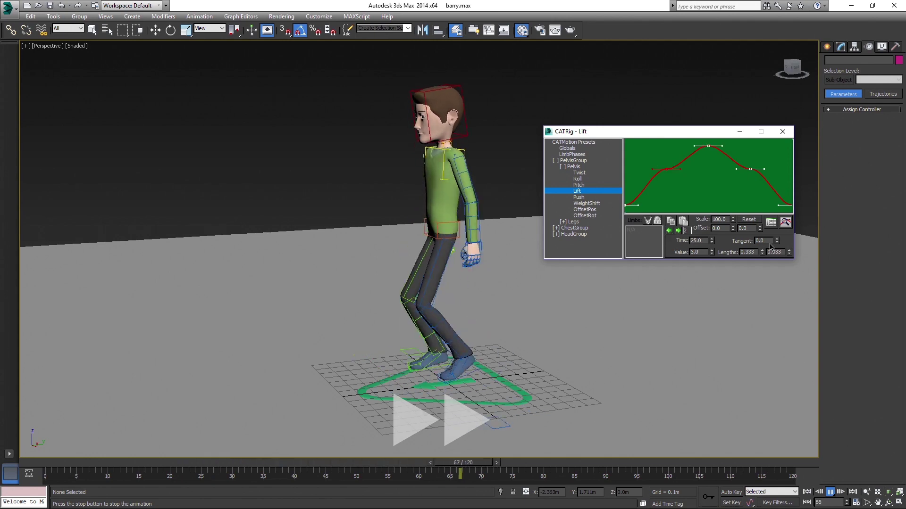
left_click_drag(733, 219, 656, 43)
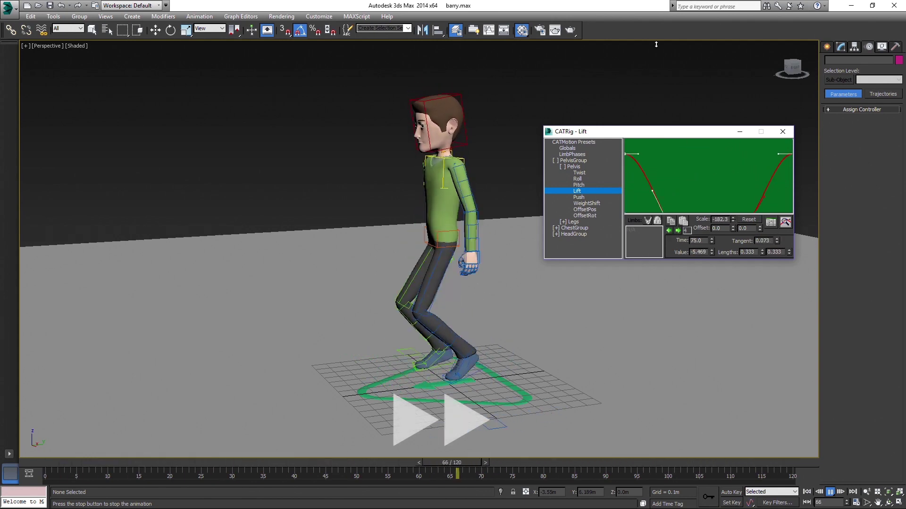
Look over the leg FootPlatform settings, then set Walk Mode to Walk On Line.
left_click(563, 222)
left_click(589, 240)
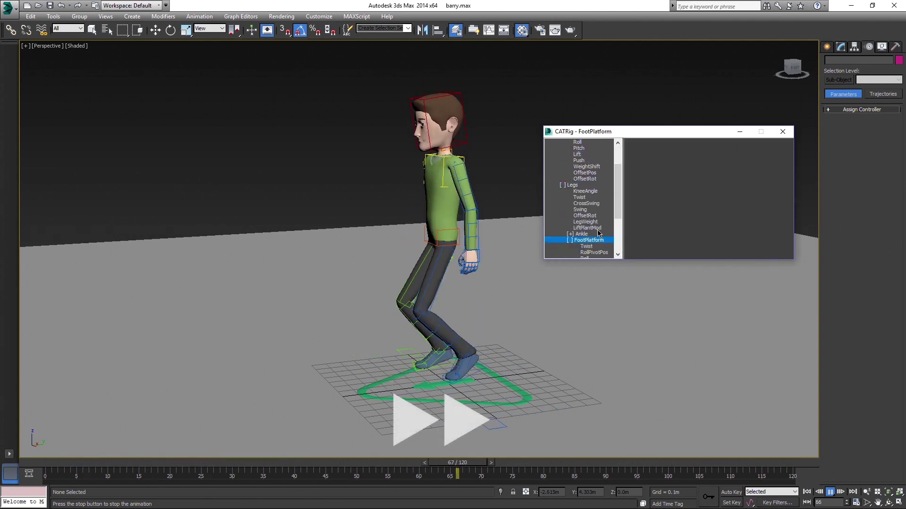
scroll(580, 198, "up", 5)
left_click(567, 147)
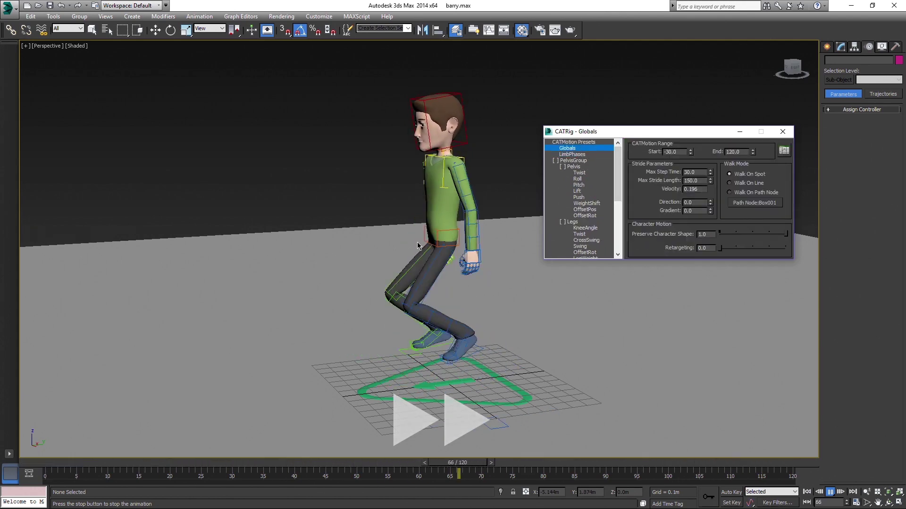
scroll(417, 245, "down", 5)
left_click(730, 182)
middle_click_drag(348, 259, 373, 248)
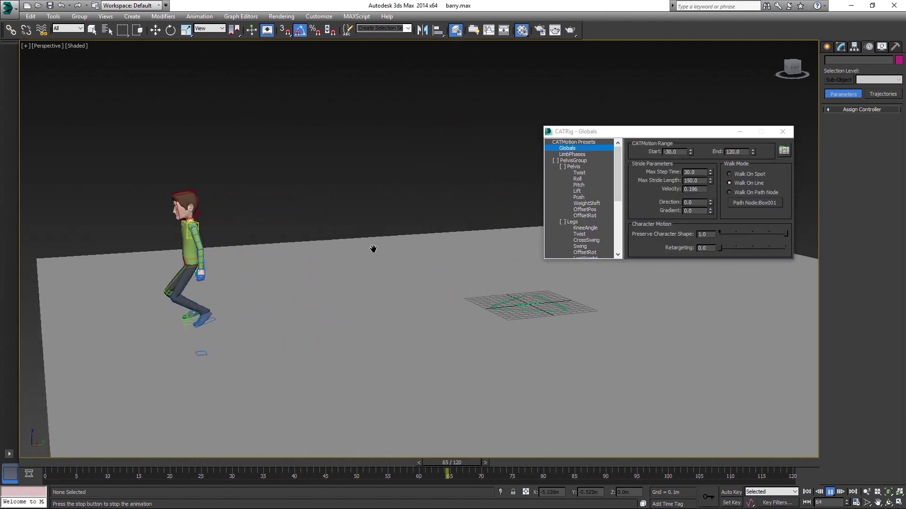
scroll(373, 248, "down", 3)
Set Max Step Time to 20 and Max Stride Length to 200.
double_click(690, 172)
type("1")
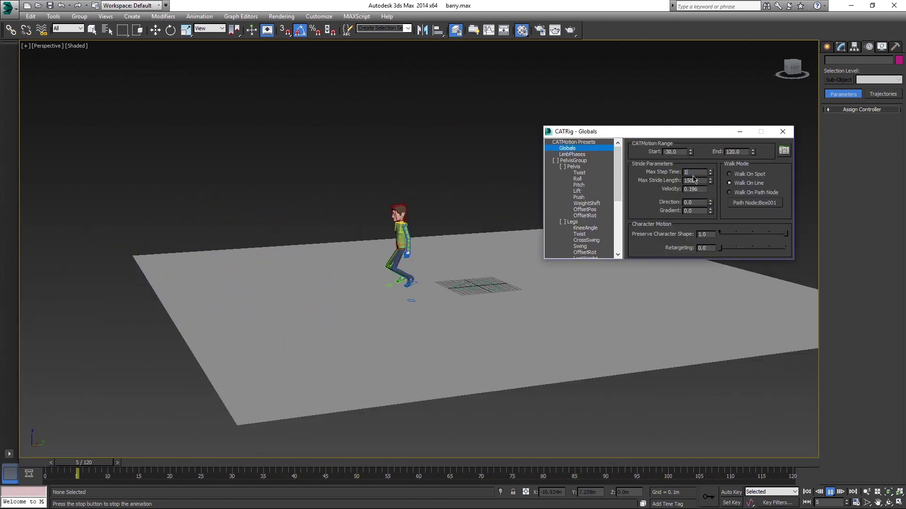
type("0")
key("Return")
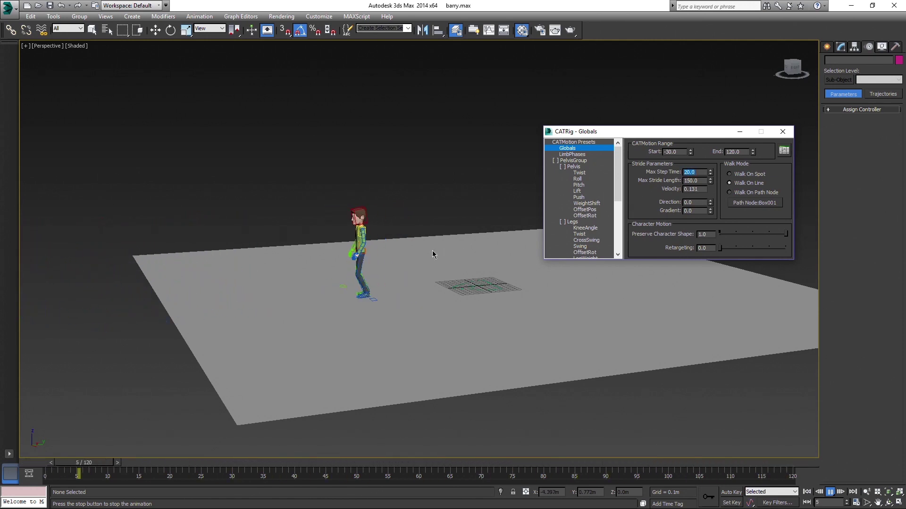
middle_click_drag(430, 253, 457, 253, "alt")
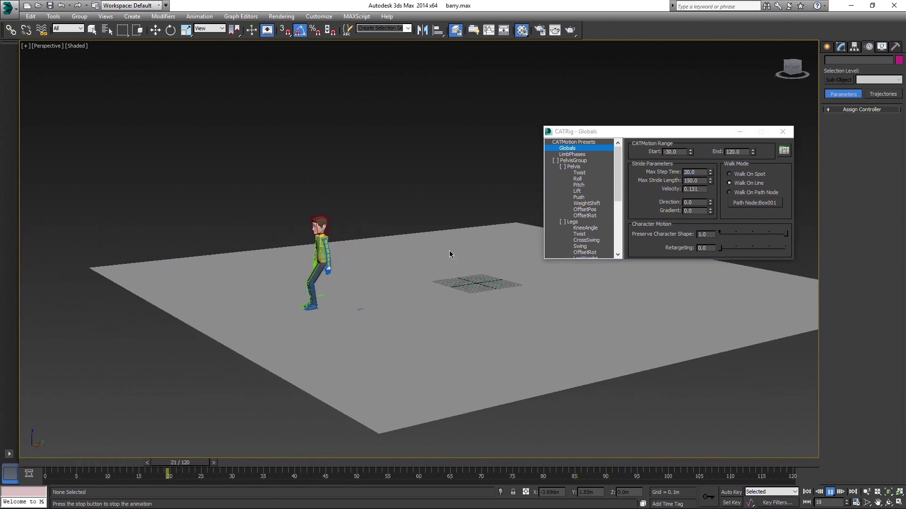
double_click(690, 180)
type("200")
key("Return")
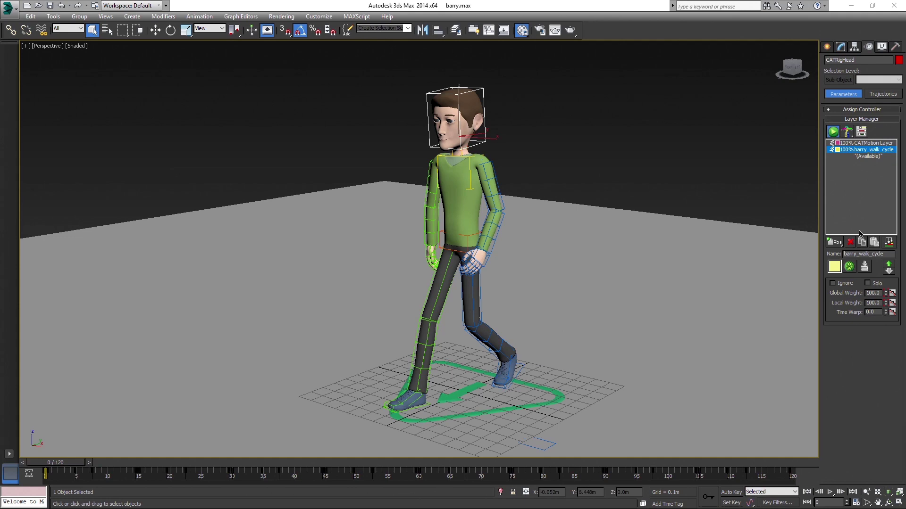
Add an Adjustment Layer in the empty Layer Manager slot.
left_click(862, 157)
left_click(836, 243)
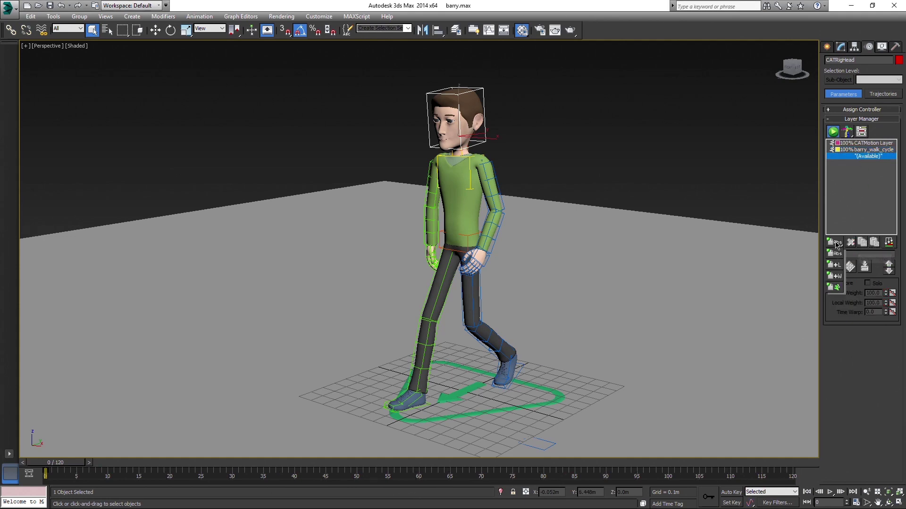
left_click(834, 267)
middle_click_drag(649, 234, 679, 229, "alt")
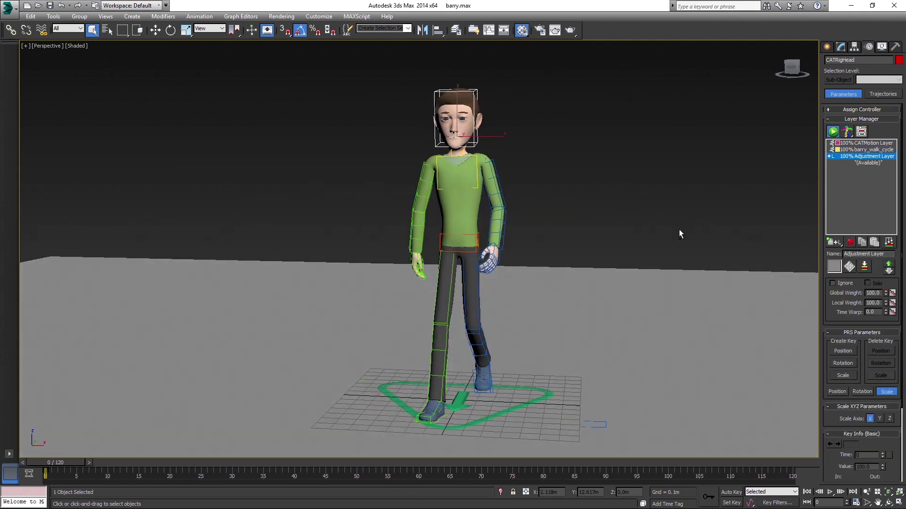
Tilt the chest forward 40 degrees, select the left upper arm, and preview to frame 66.
left_click(485, 159)
key("e")
mouse_move(485, 159)
left_mouse_down()
mouse_move(465, 154)
mouse_move(473, 119)
left_mouse_up()
left_click(414, 181)
left_click(829, 492)
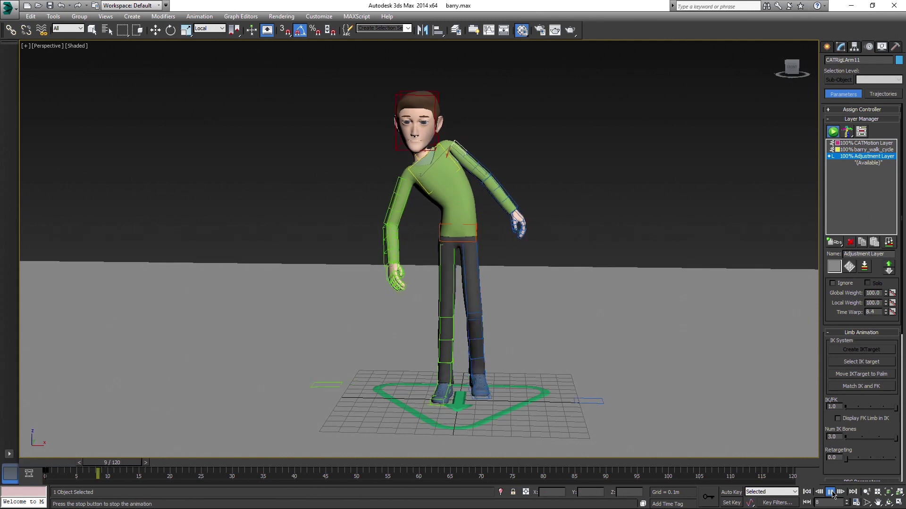
left_click(831, 494)
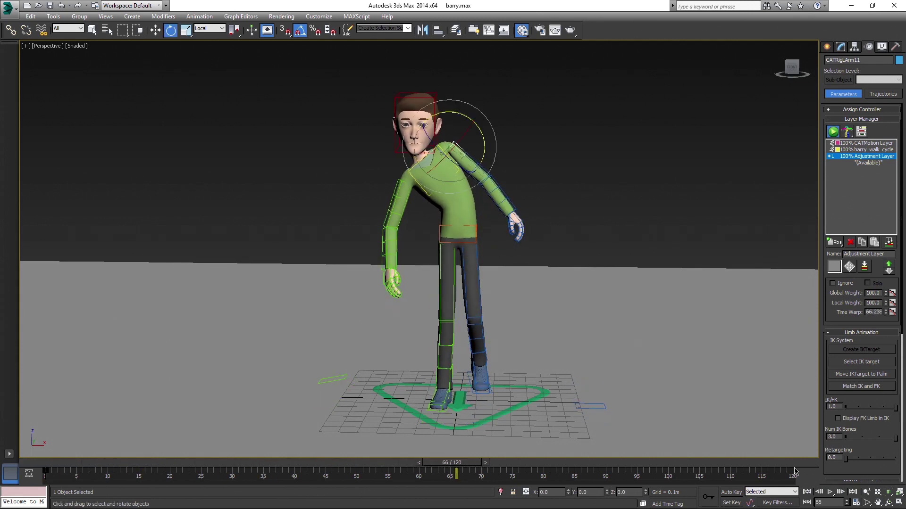
Lower the pelvis into a crouch and replay the animation.
left_click(447, 236)
key("w")
left_click_drag(457, 212, 458, 243)
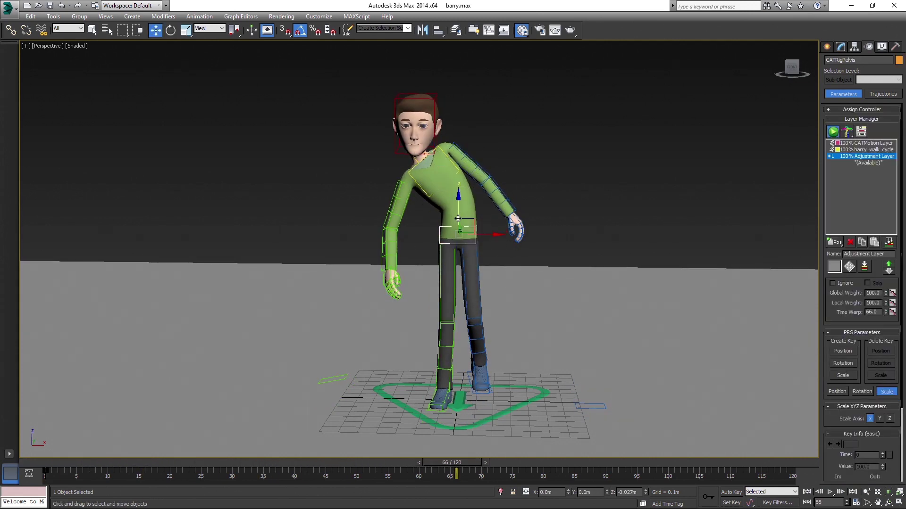
middle_click_drag(458, 243, 425, 248, "alt")
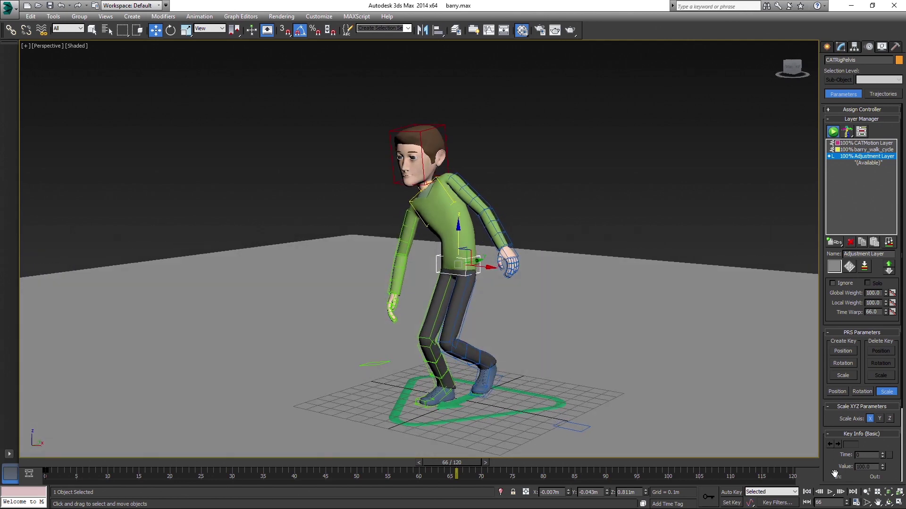
left_click(830, 493)
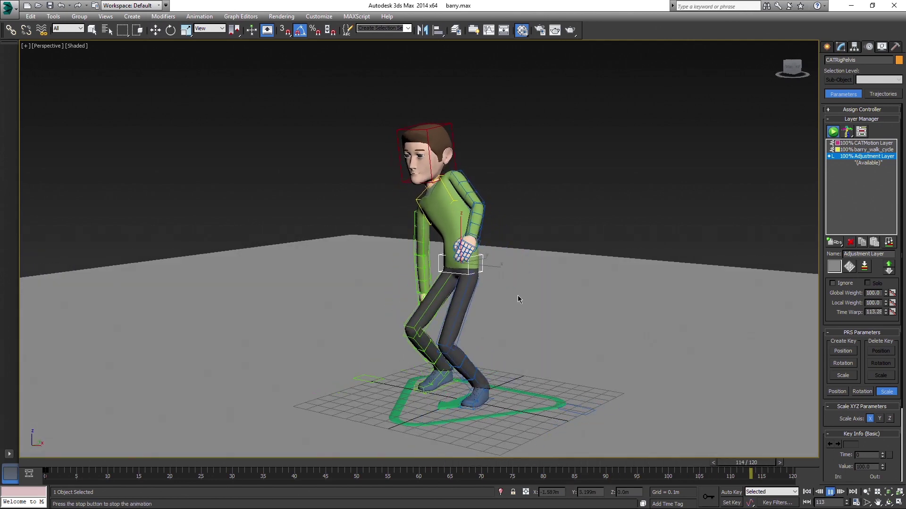
mouse_move(518, 300)
middle_mouse_down("alt")
mouse_move(582, 276)
mouse_move(611, 283)
mouse_move(598, 273)
middle_mouse_up("alt")
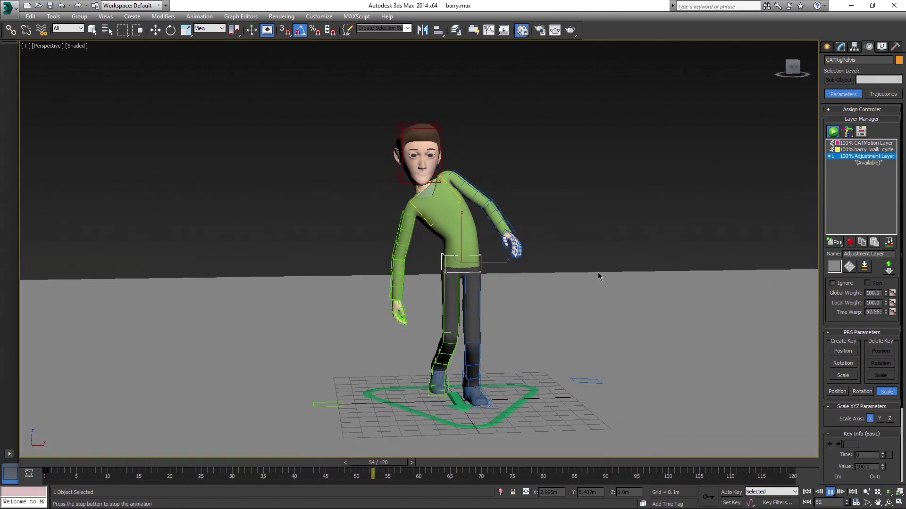